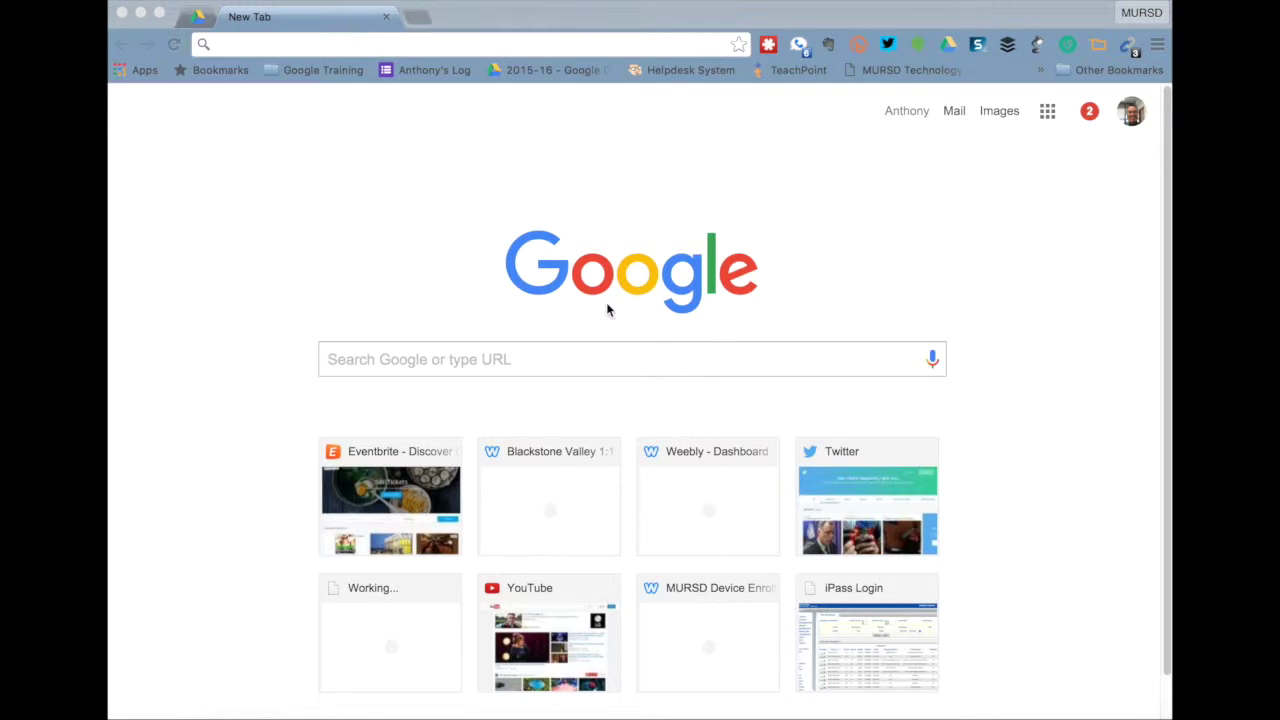
# Open the Kami (Notable PDF) app from the Chrome apps page and start choosing a file from Google Drive
pyautogui.click(142, 71)
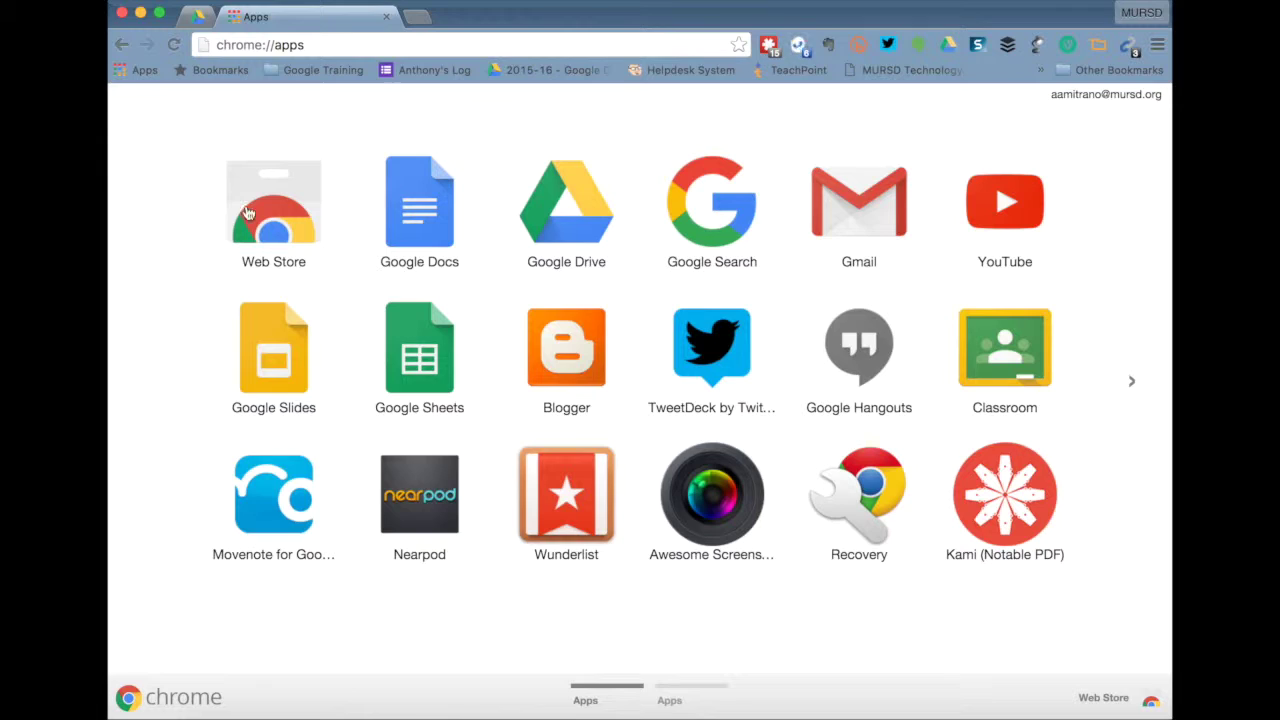
pyautogui.click(1016, 496)
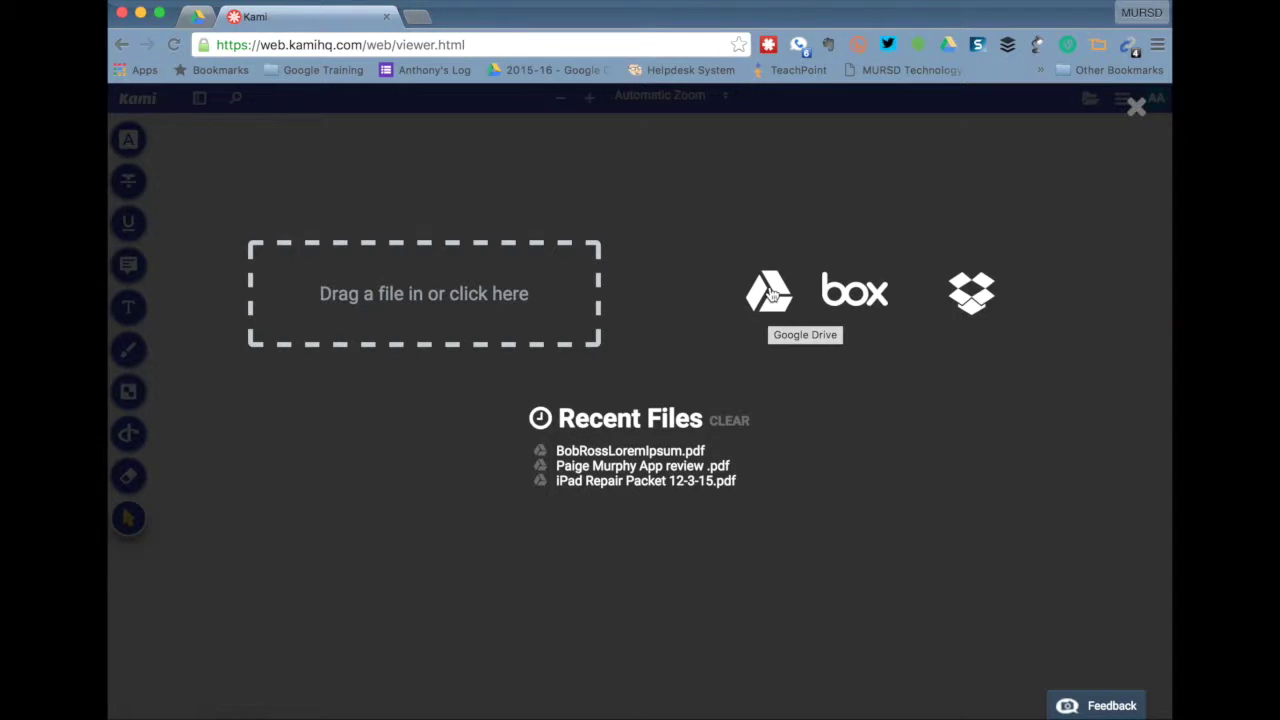
pyautogui.click(771, 292)
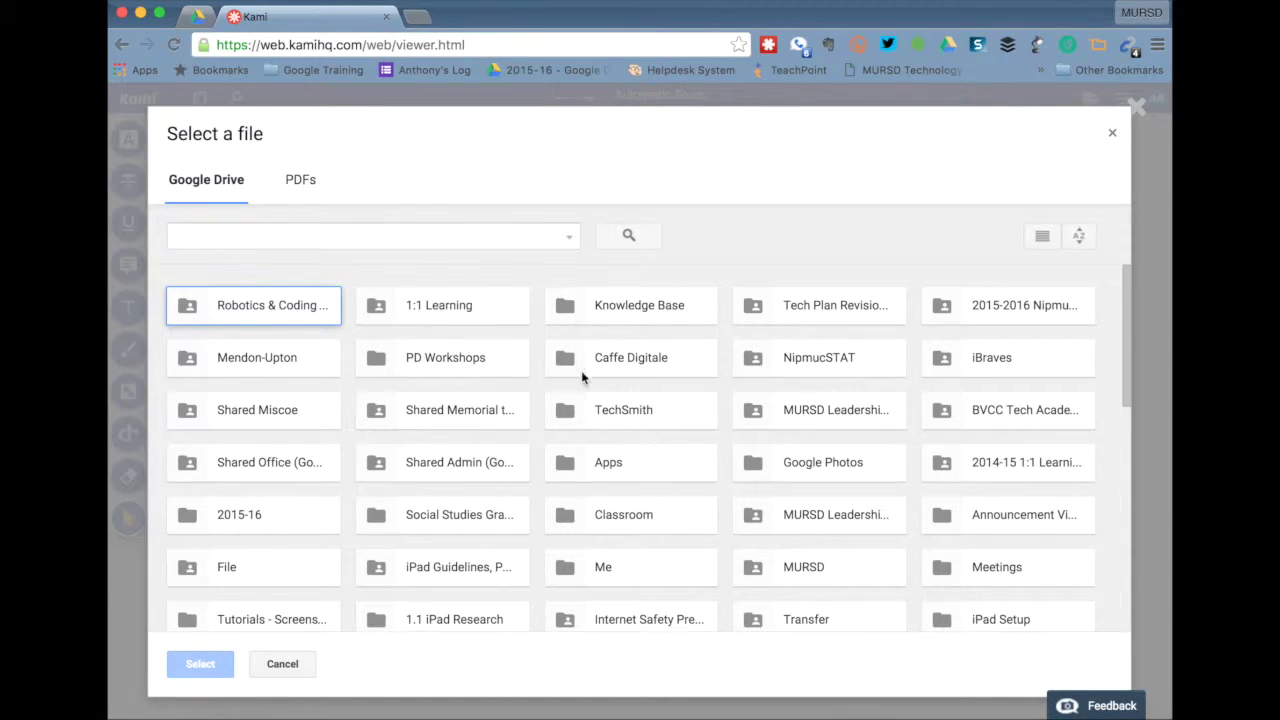
# Open the BobRossLoremIpsum PDF from the Classroom > Test > Assignment #1 folder in Google Drive
pyautogui.scroll(-3, 608, 376)
pyautogui.scroll(-3, 608, 383)
pyautogui.scroll(5, 608, 383)
pyautogui.doubleClick(645, 517)
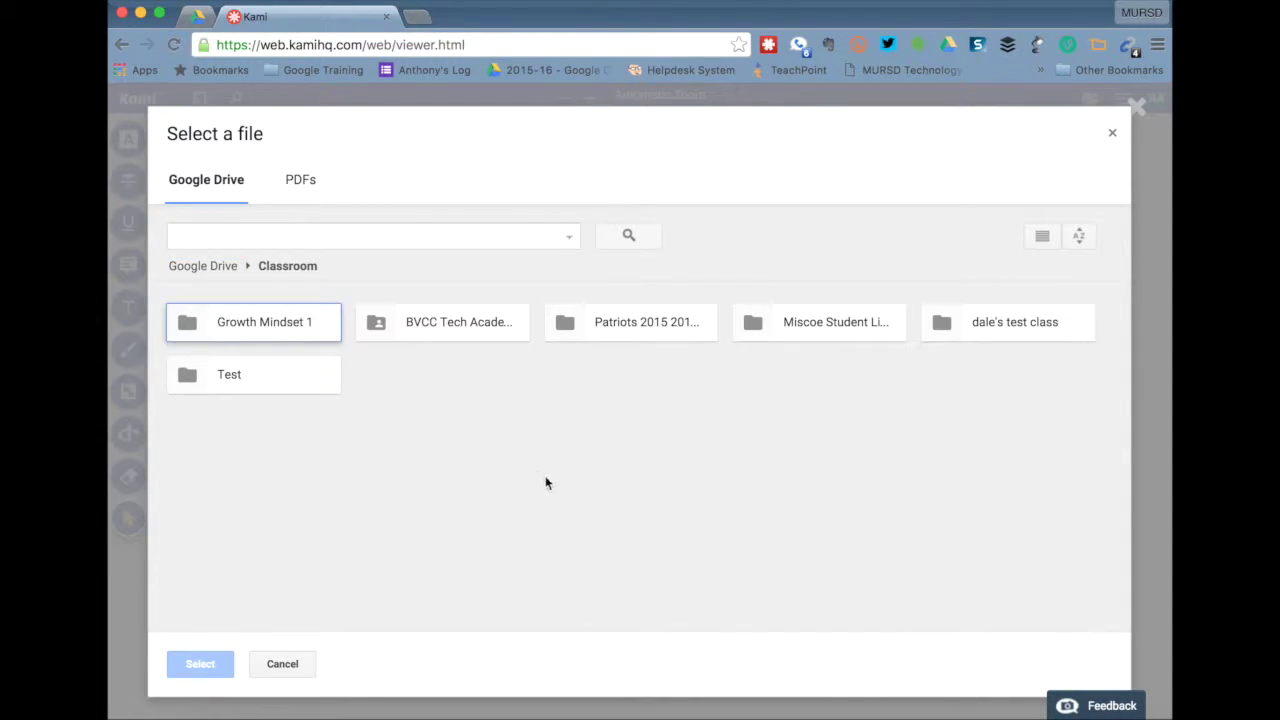
pyautogui.doubleClick(240, 384)
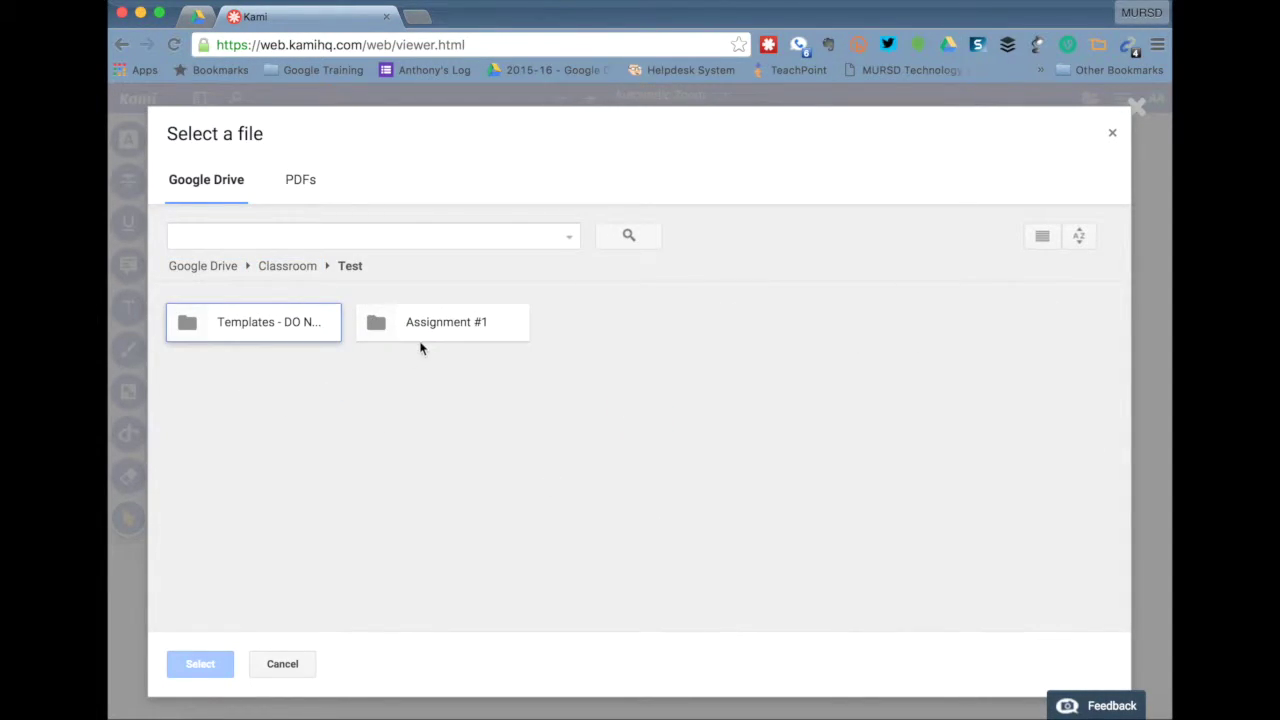
pyautogui.doubleClick(435, 327)
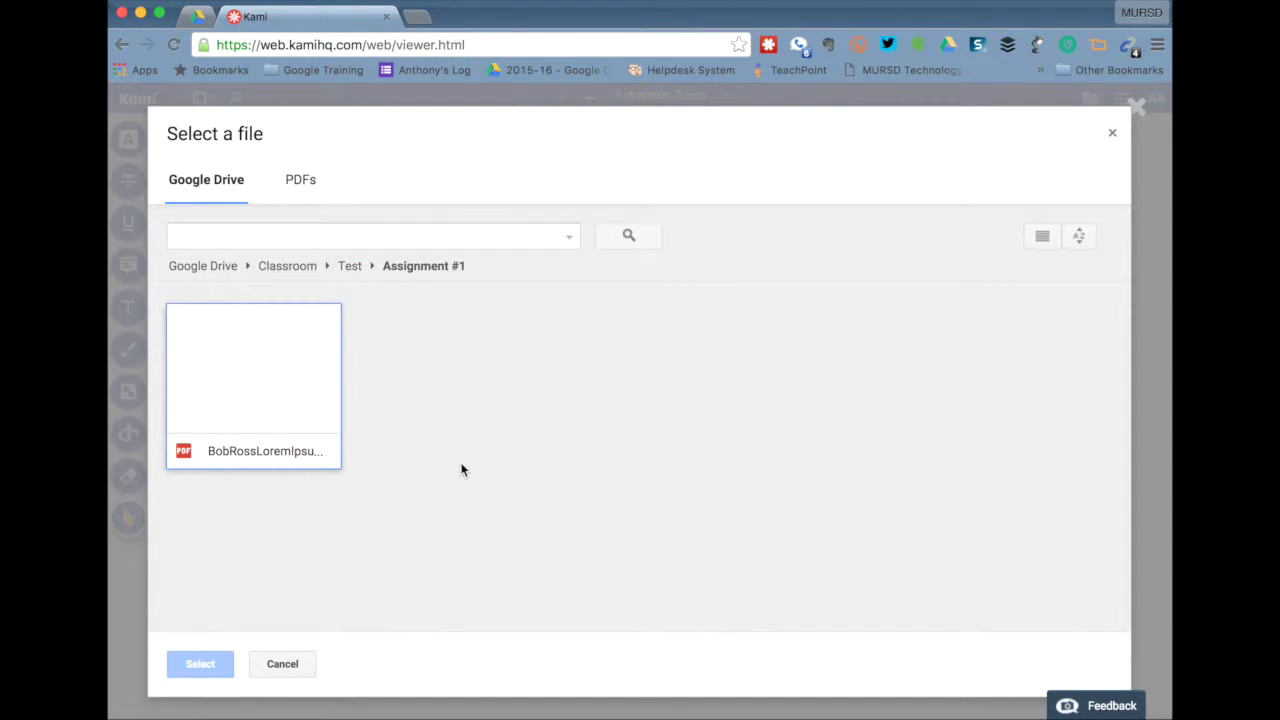
pyautogui.click(251, 375)
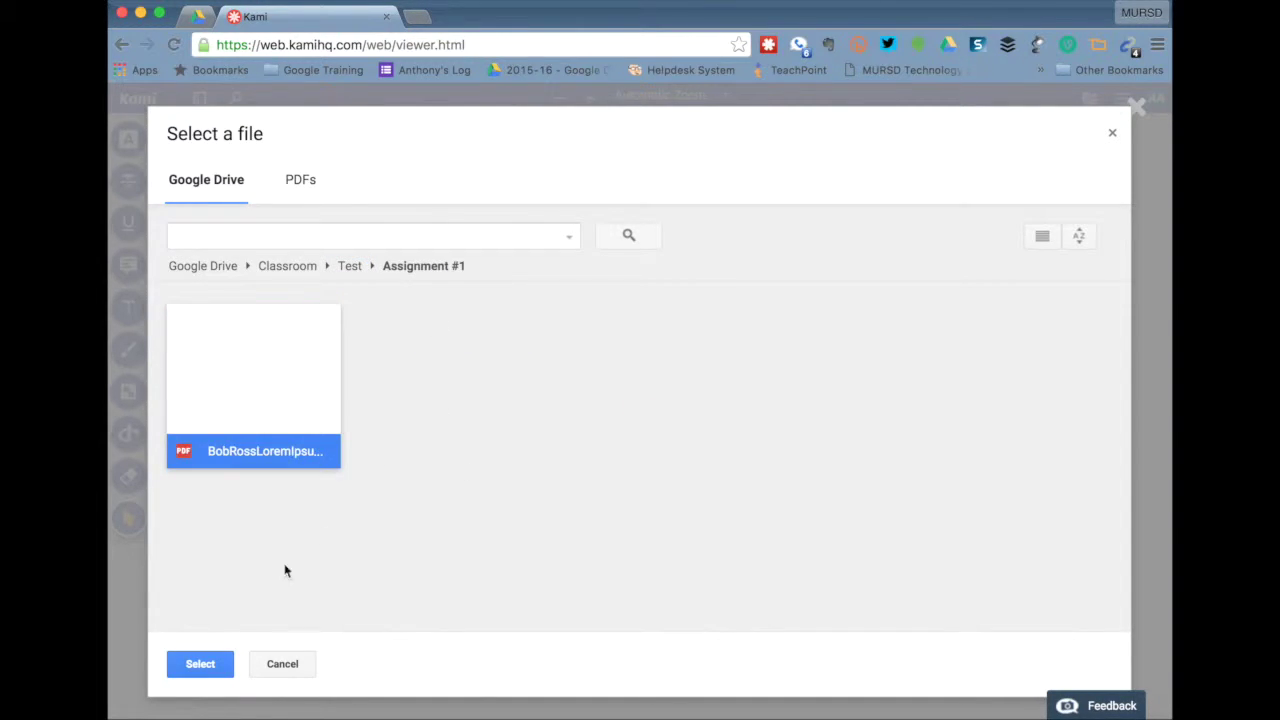
pyautogui.click(203, 666)
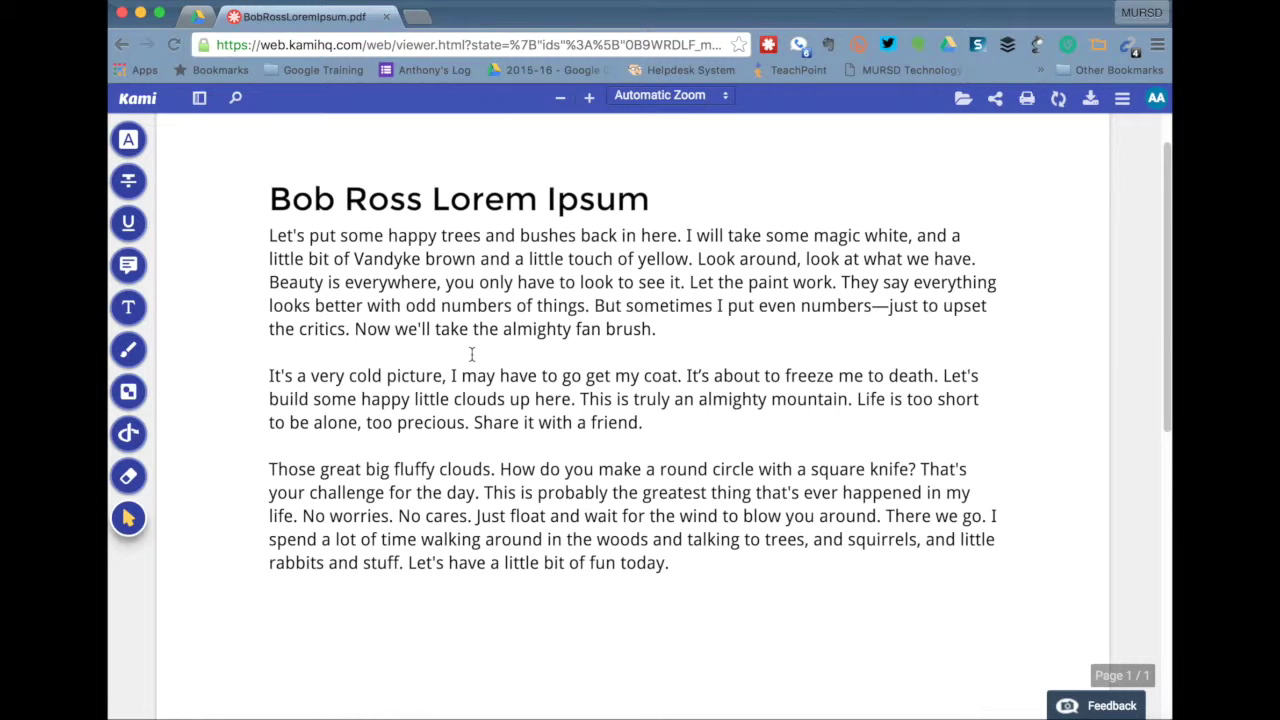
# Highlight "Let's put some happy trees and bushes" in yellow at the start of the first paragraph
pyautogui.scroll(-5, 474, 358)
pyautogui.scroll(5, 474, 358)
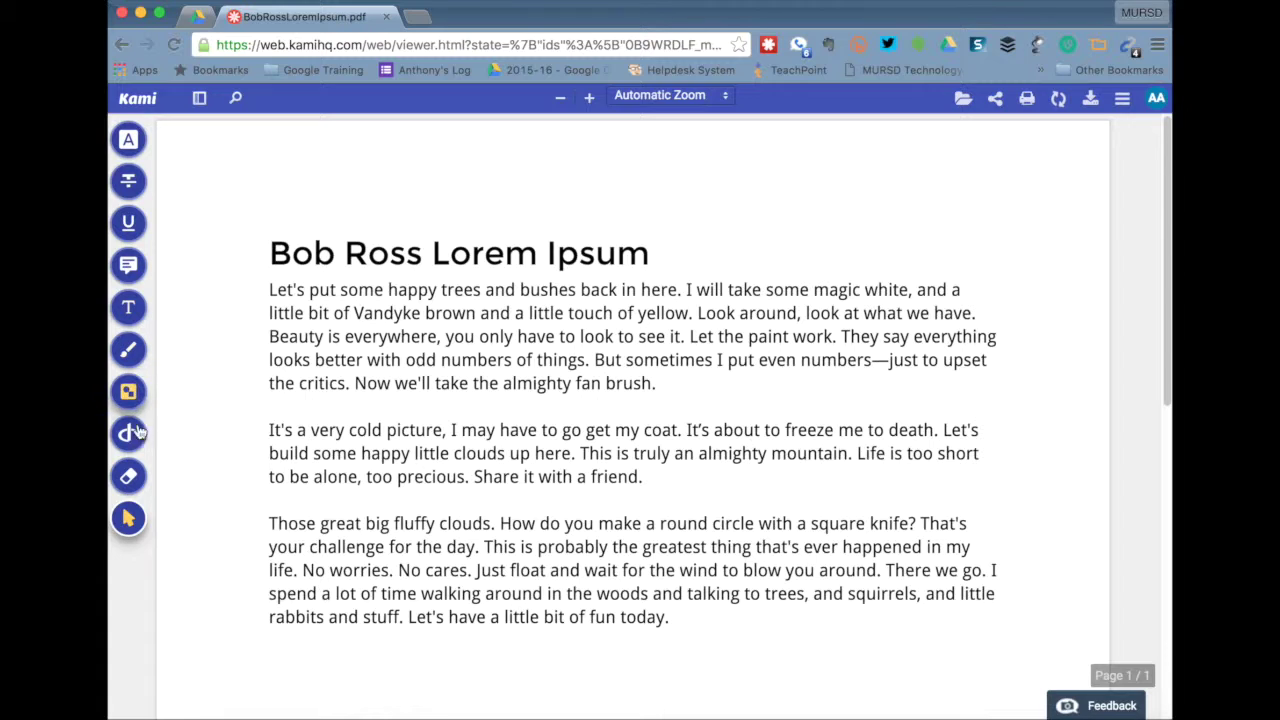
pyautogui.click(128, 139)
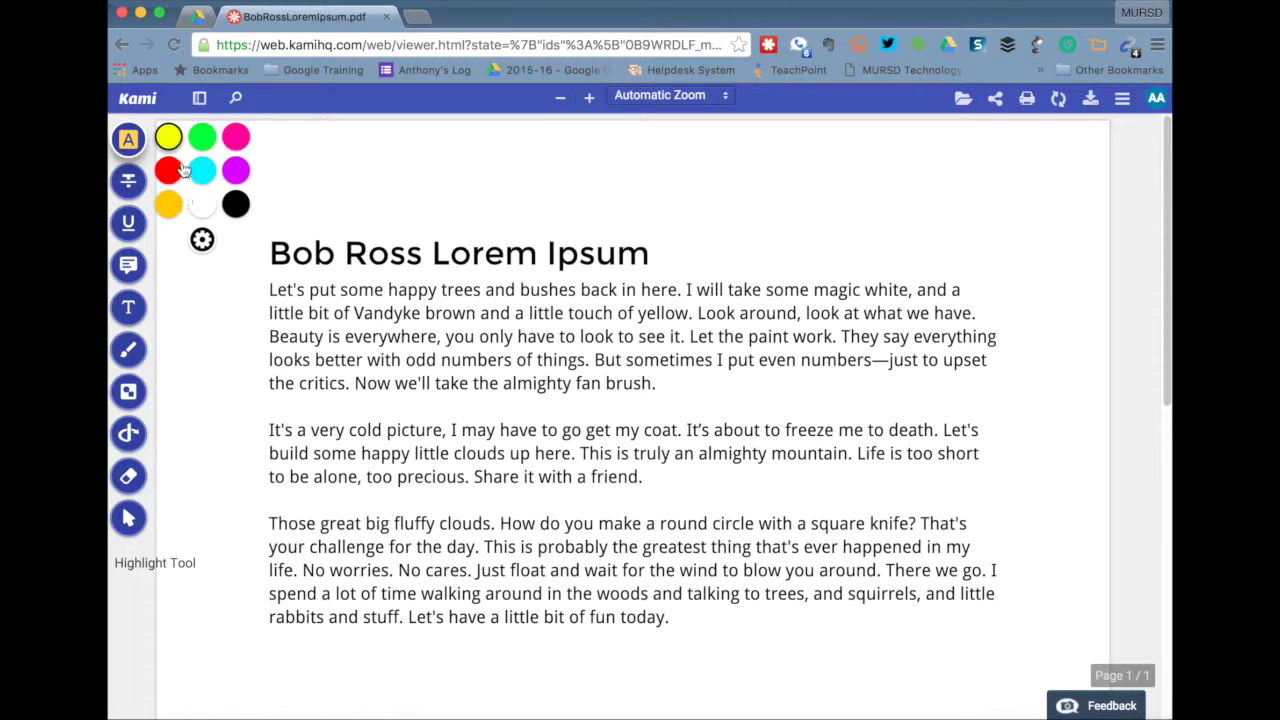
pyautogui.click(202, 240)
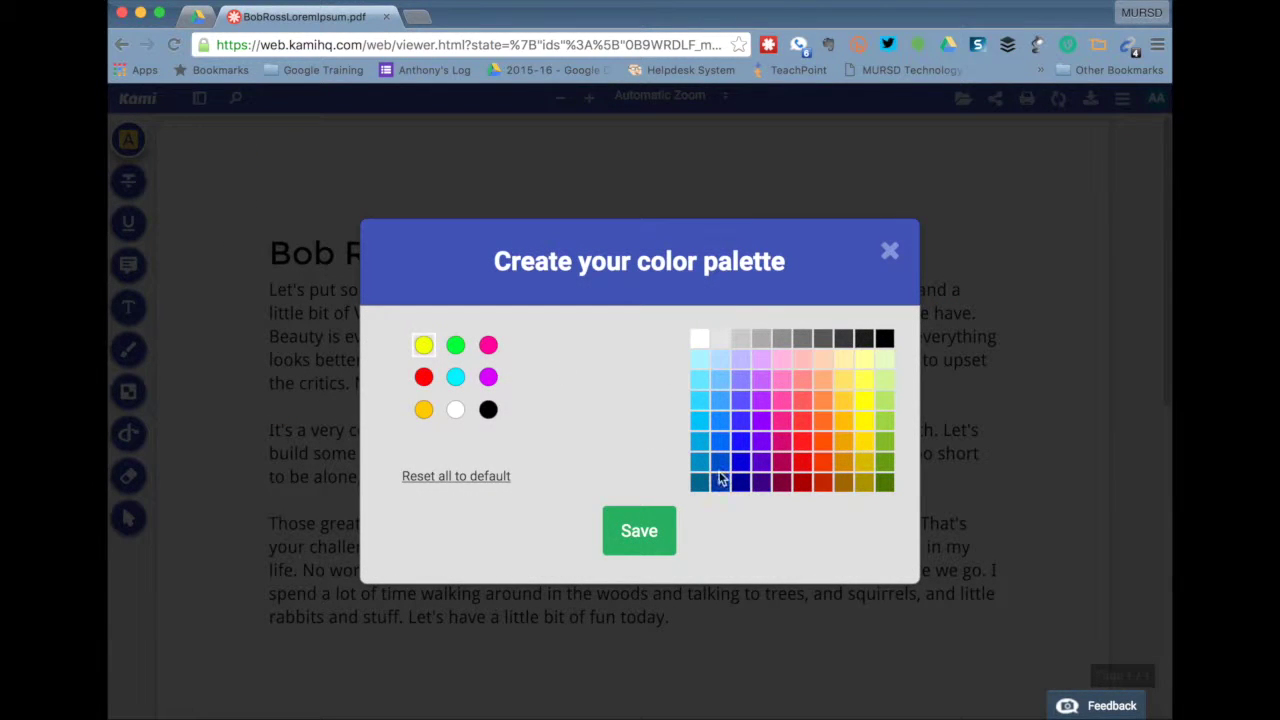
pyautogui.click(888, 252)
pyautogui.moveTo(127, 138)
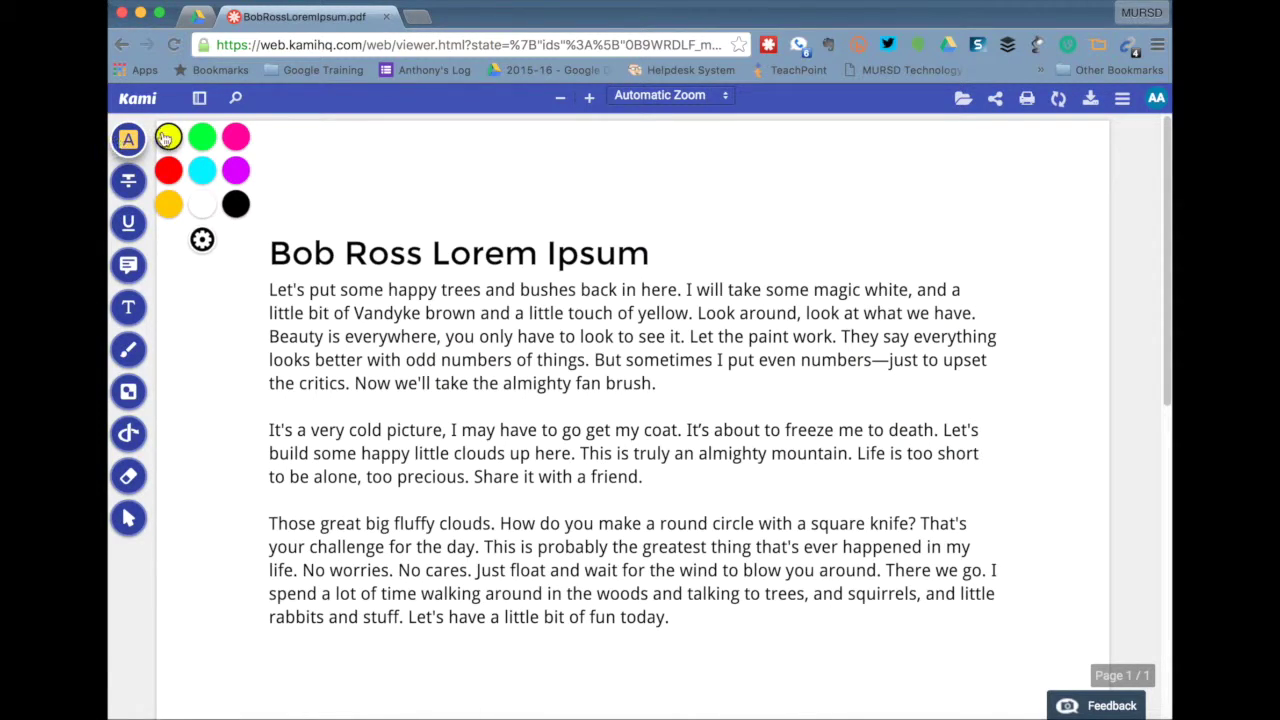
pyautogui.moveTo(269, 290); pyautogui.dragTo(575, 290)
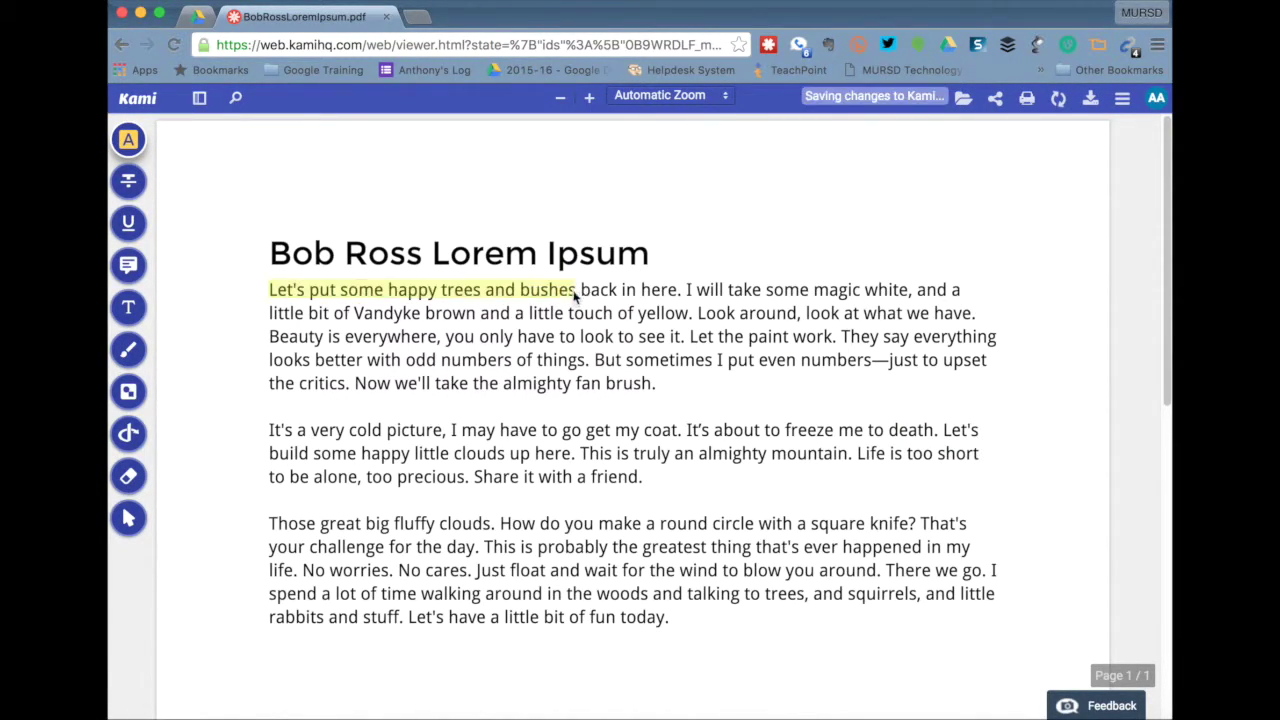
pyautogui.click(427, 313)
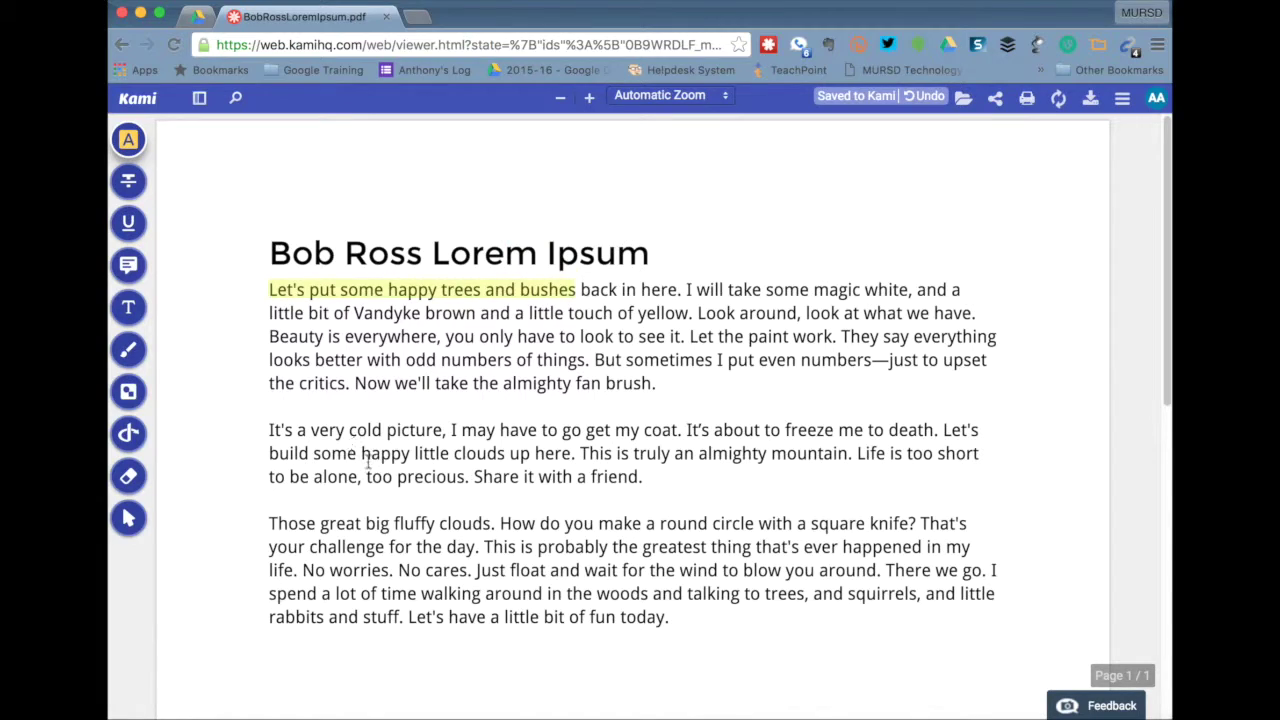
# Strike through "Look around, look at what we have" in green and underline "little bit of Vandyke brown" in pink
pyautogui.click(140, 186)
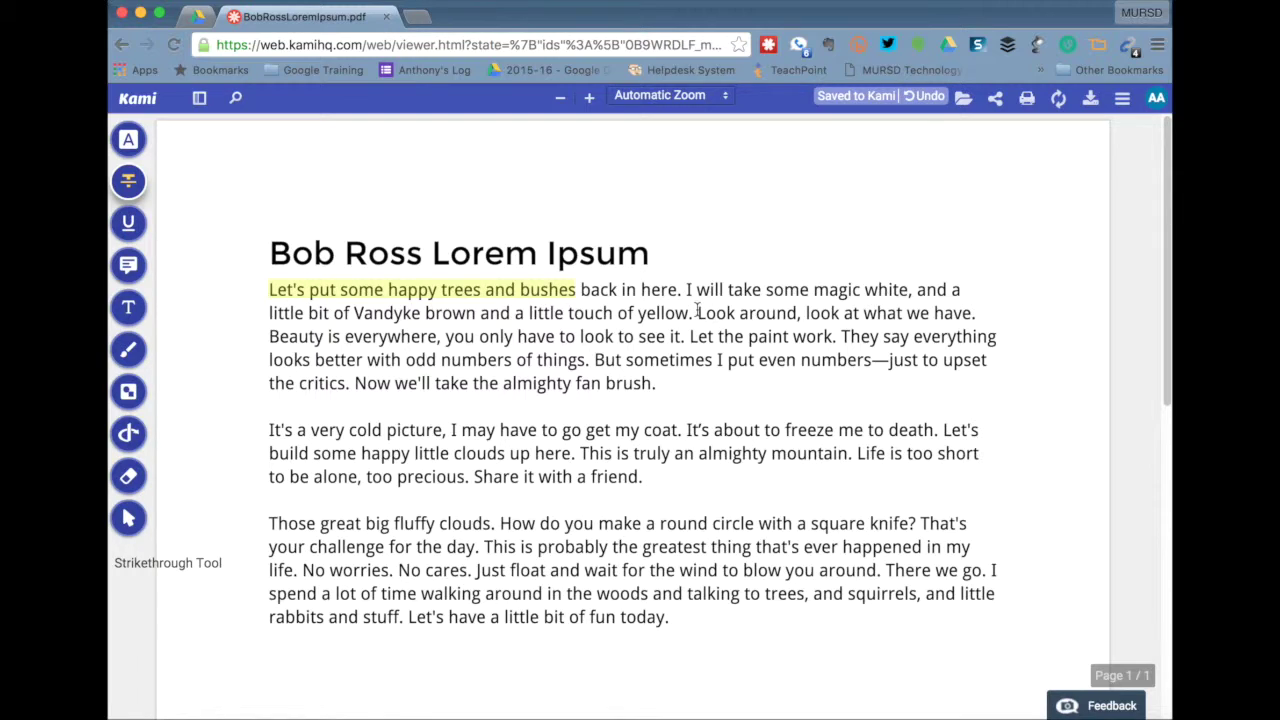
pyautogui.moveTo(697, 313); pyautogui.dragTo(975, 313)
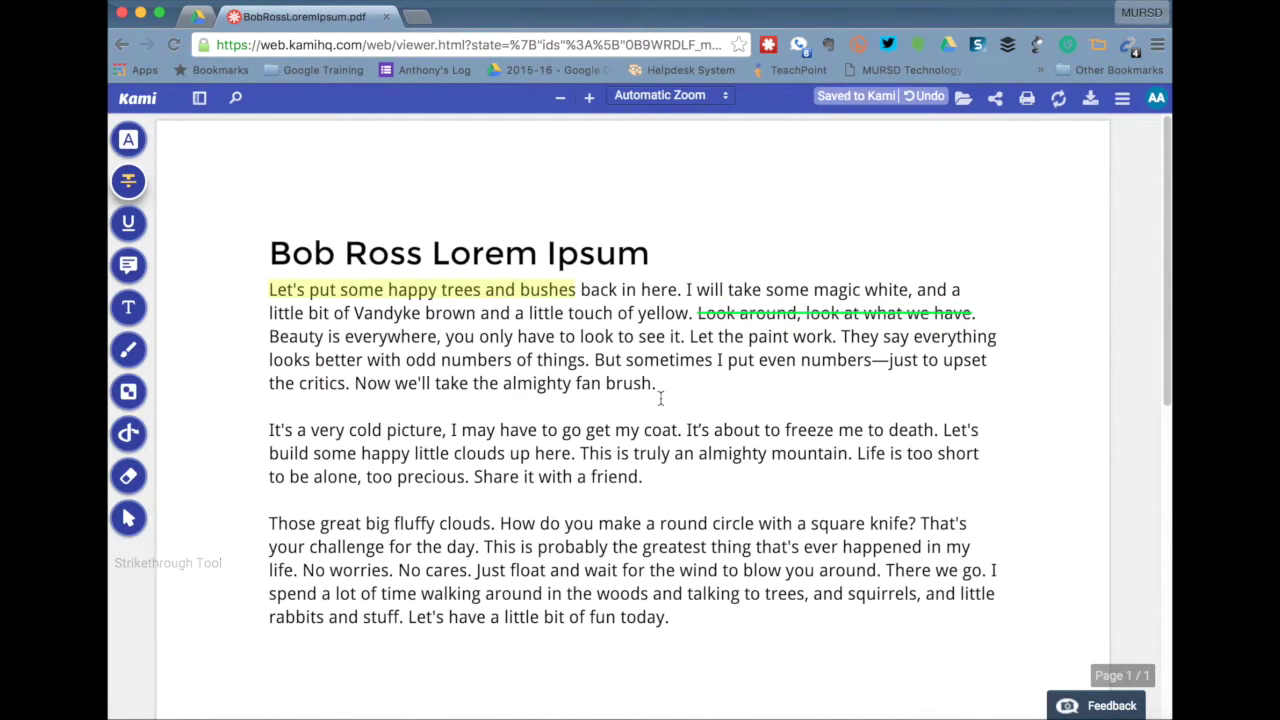
pyautogui.click(128, 222)
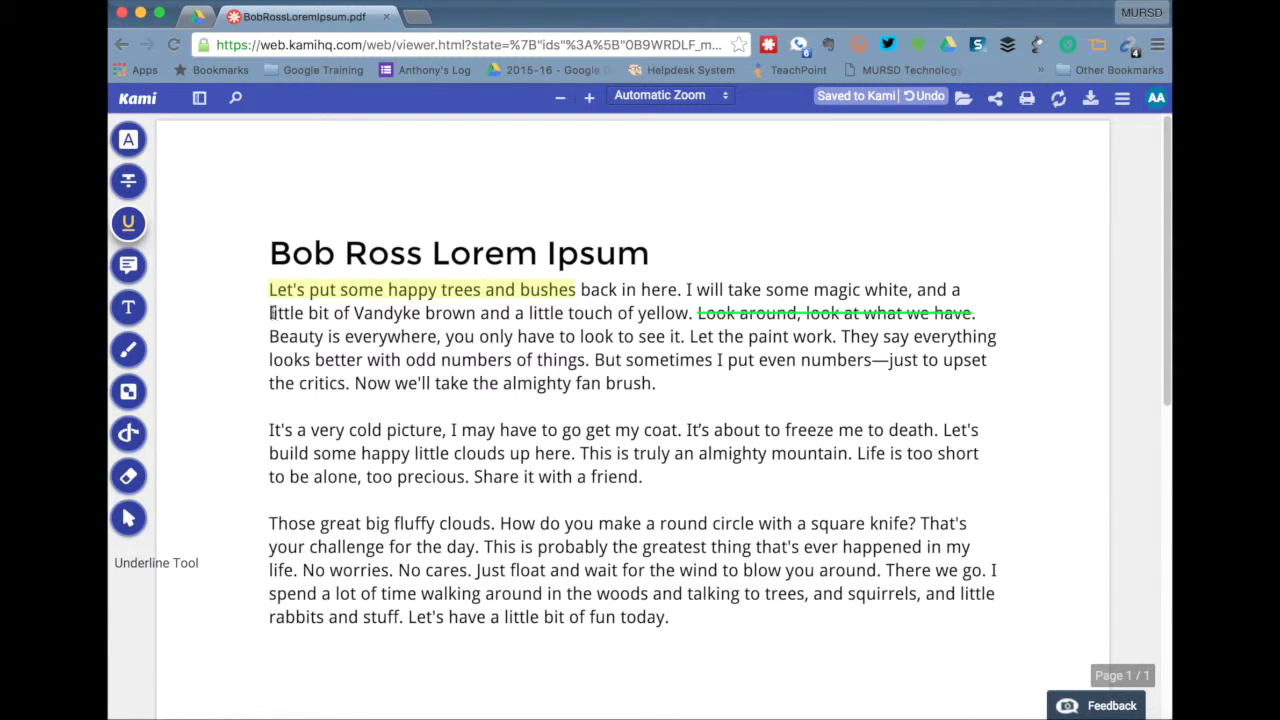
pyautogui.moveTo(270, 313); pyautogui.dragTo(476, 313)
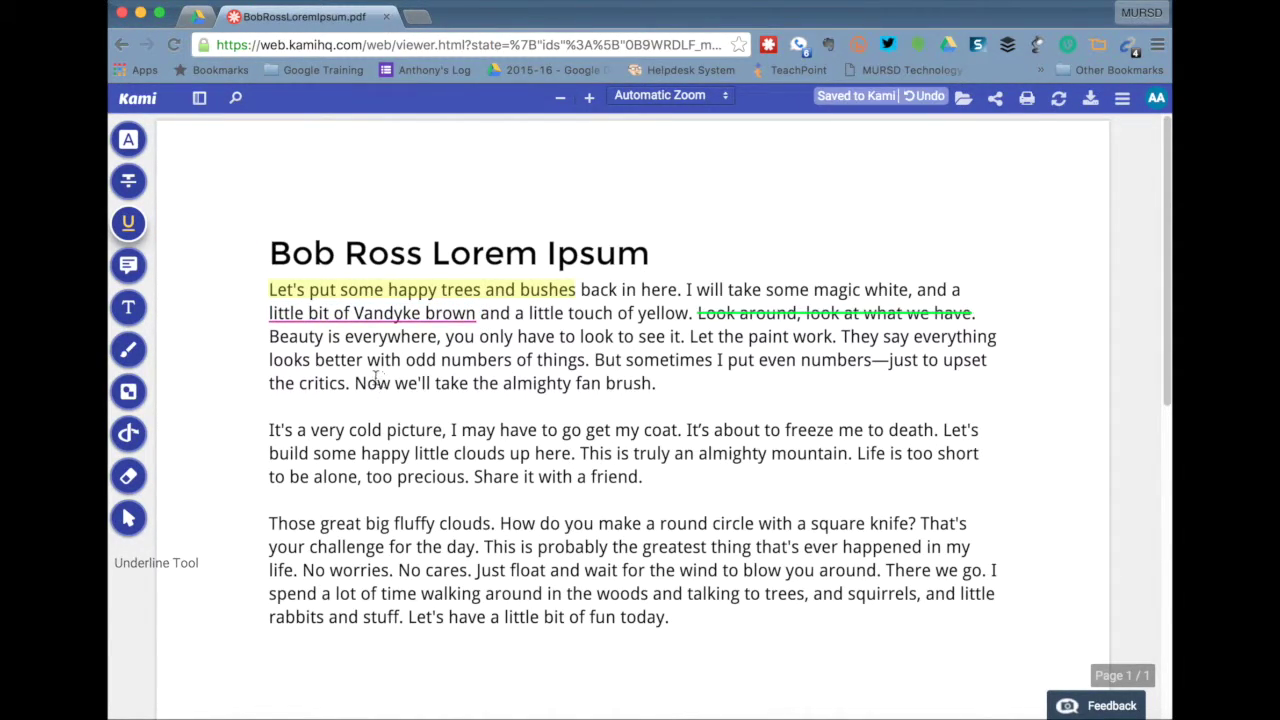
# Attach the comment "This is a comment." to the words "But sometimes I put even numbers" in the first paragraph
pyautogui.click(128, 275)
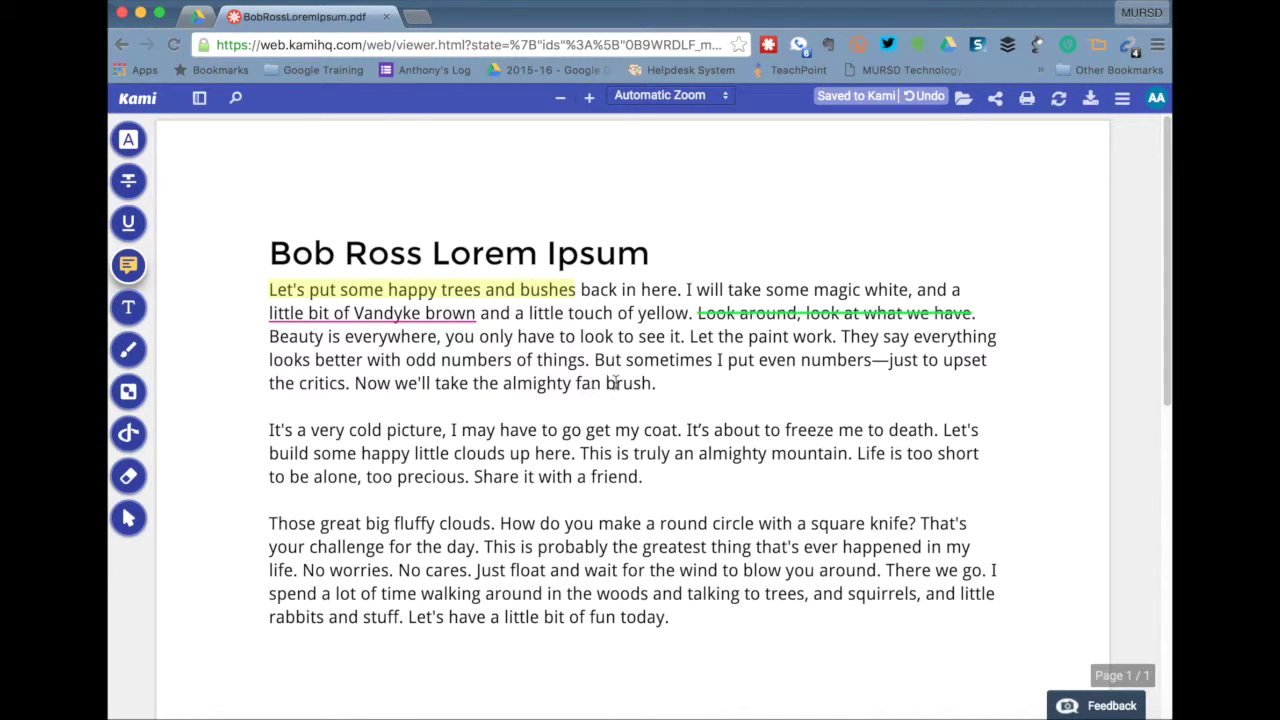
pyautogui.moveTo(595, 360); pyautogui.dragTo(853, 363)
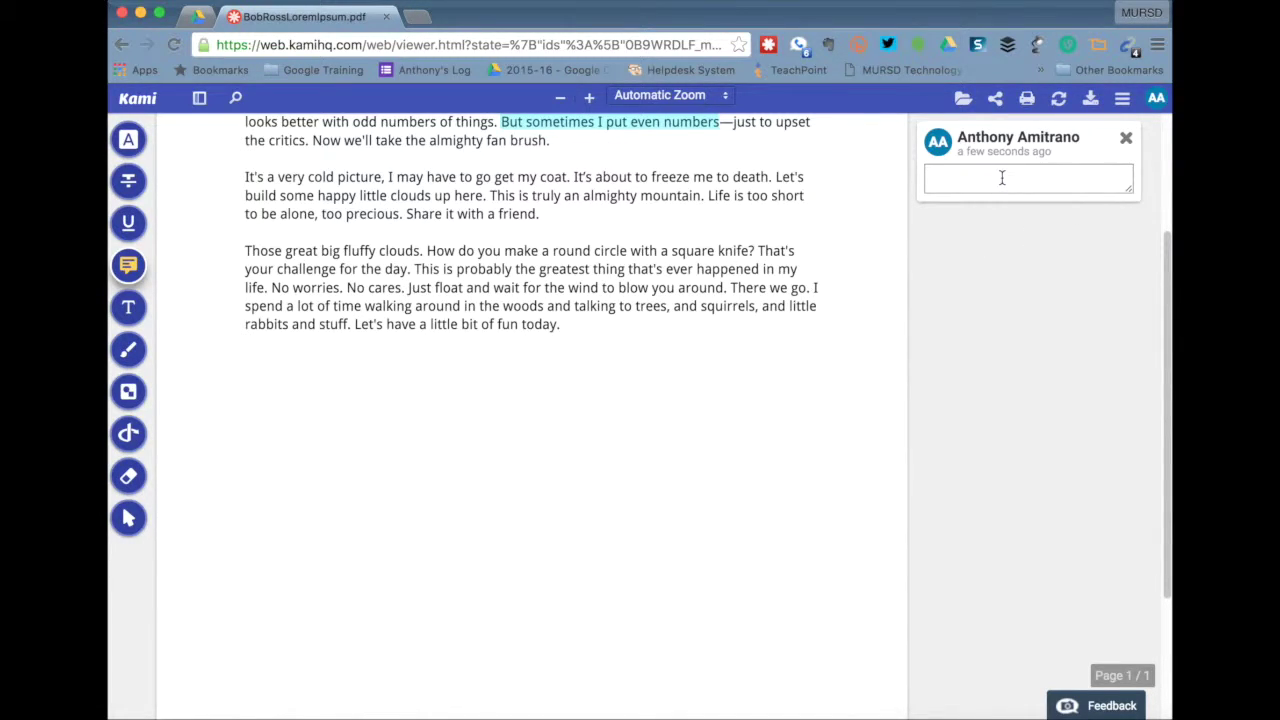
pyautogui.write('This is a comment.')
pyautogui.press('Return')
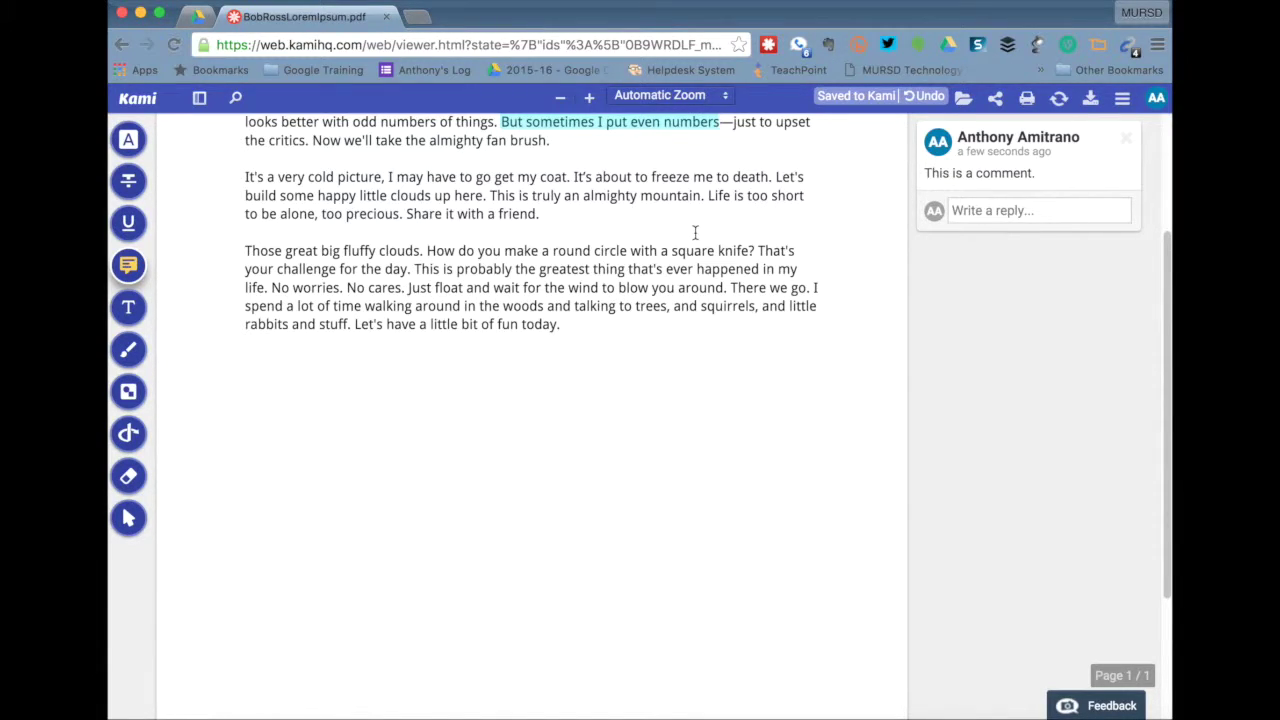
pyautogui.scroll(3, 697, 226)
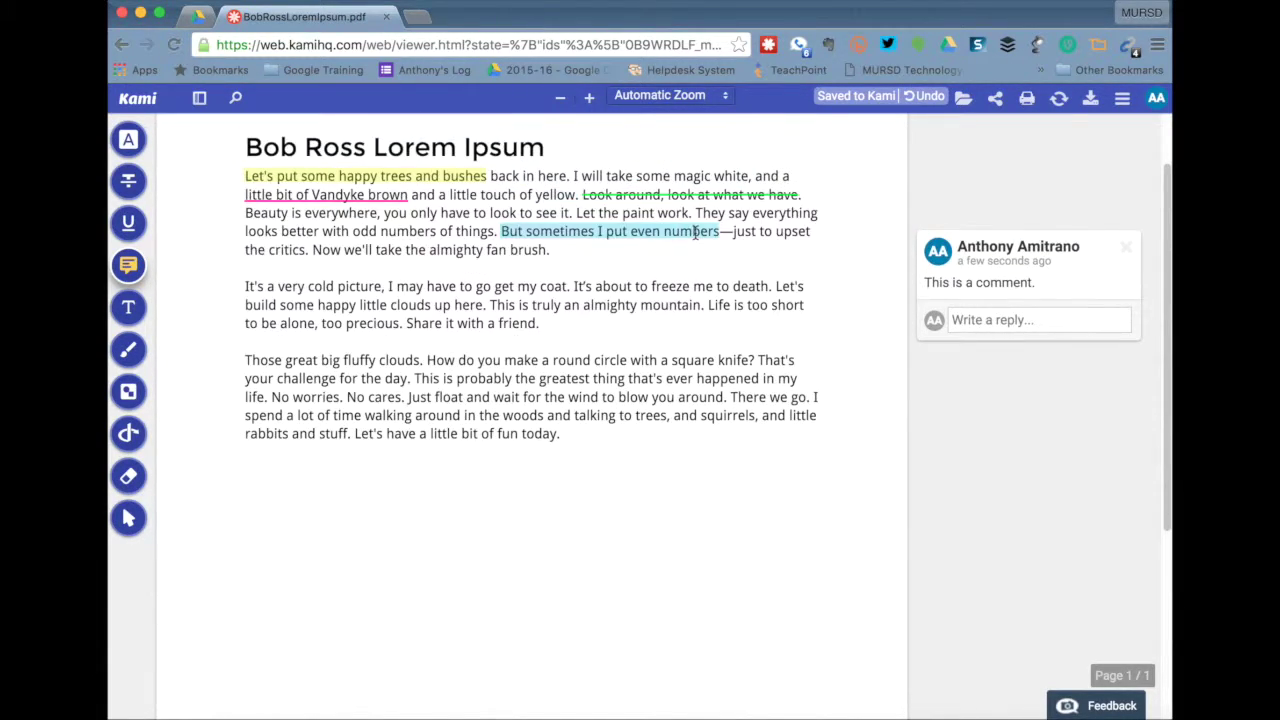
# Add the text "start typing a comment within the document" in the blank space after the second paragraph's last line
pyautogui.click(128, 309)
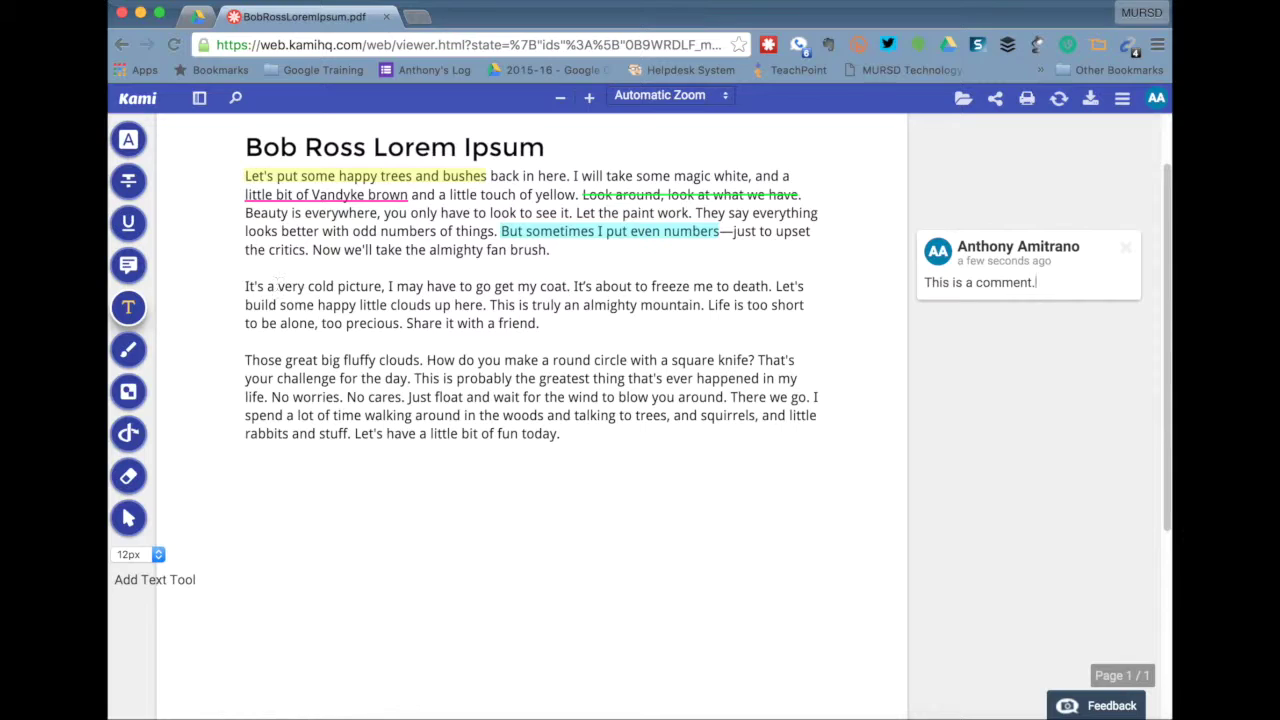
pyautogui.moveTo(128, 307)
pyautogui.click(587, 333)
pyautogui.write('start')
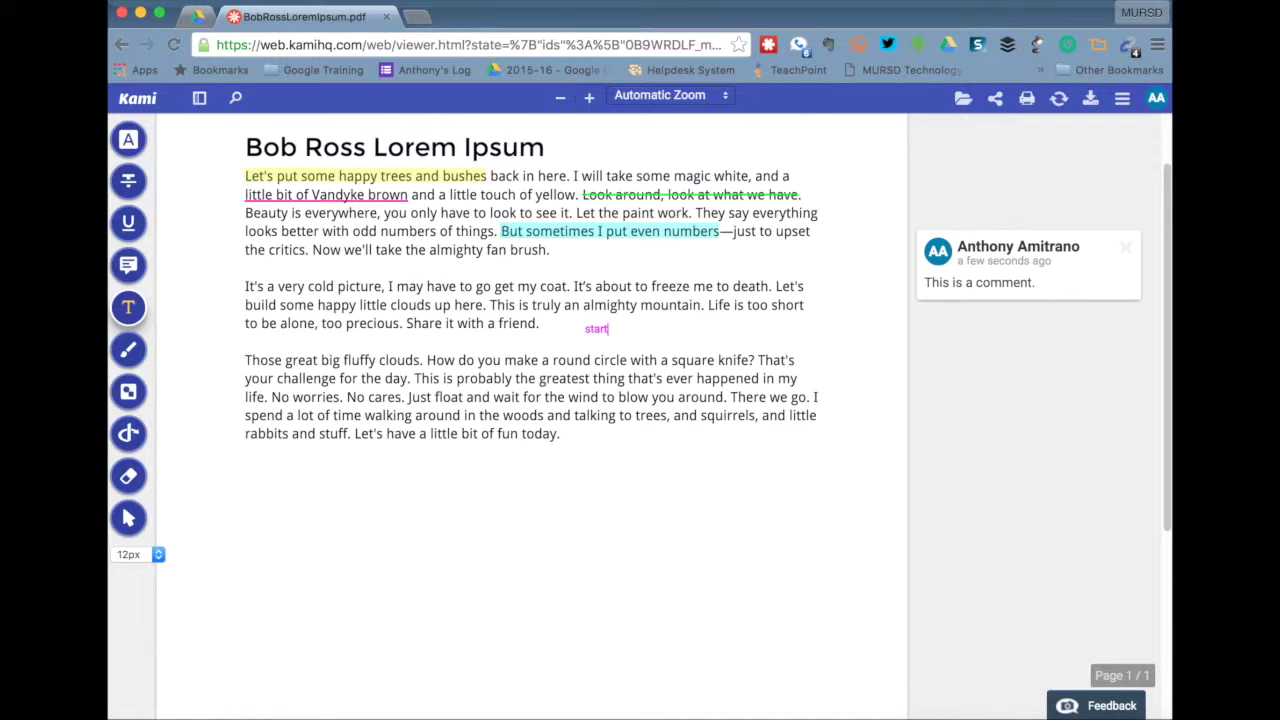
pyautogui.write(' typing a comment within the d')
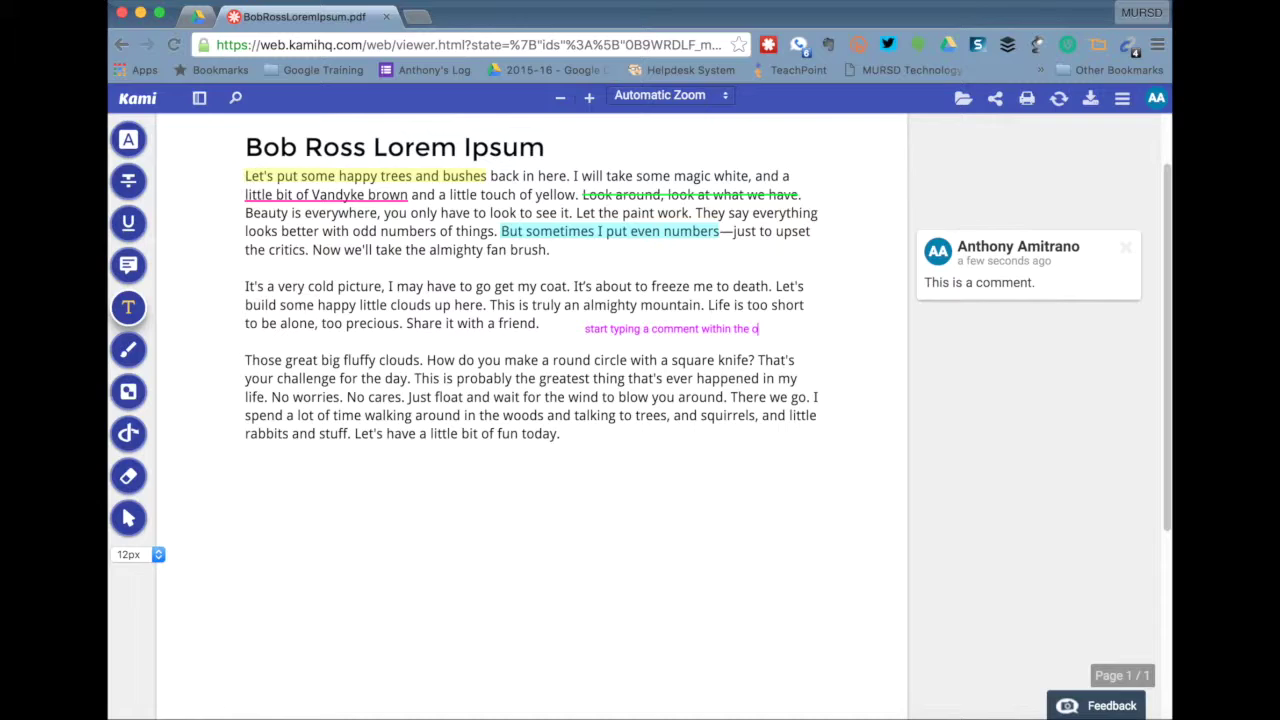
pyautogui.write('ocument')
pyautogui.click(315, 348)
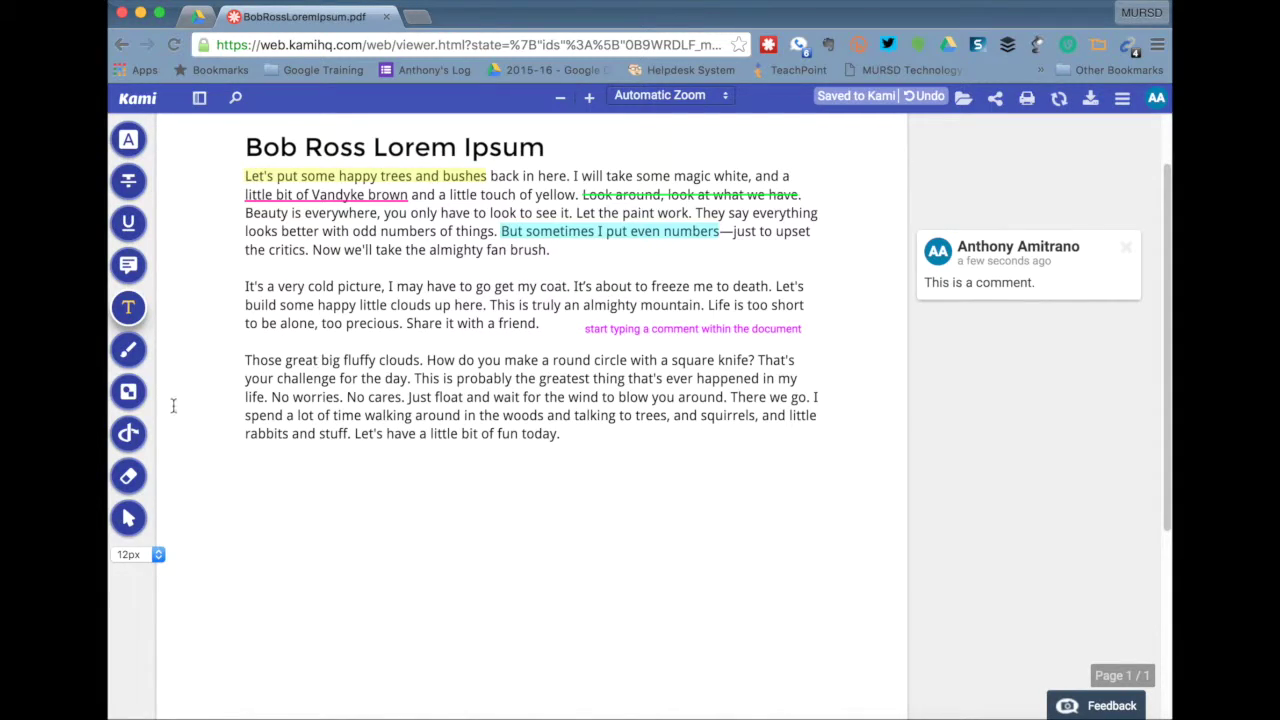
# Draw a freehand orange loop around "It's a very cold picture" and orange brackets on both sides of the last paragraph
pyautogui.click(129, 350)
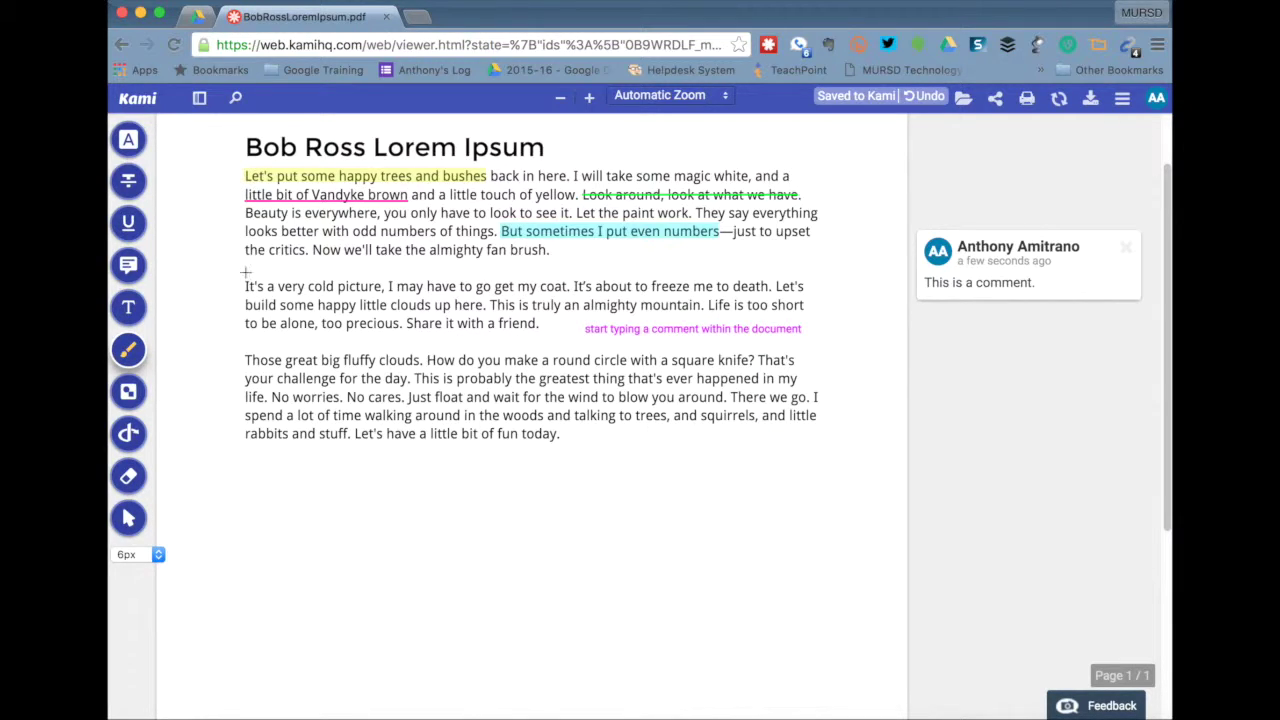
pyautogui.moveTo(245, 272)
pyautogui.mouseDown()
pyautogui.moveTo(252, 291)
pyautogui.moveTo(385, 287)
pyautogui.moveTo(300, 266)
pyautogui.moveTo(240, 274)
pyautogui.mouseUp()
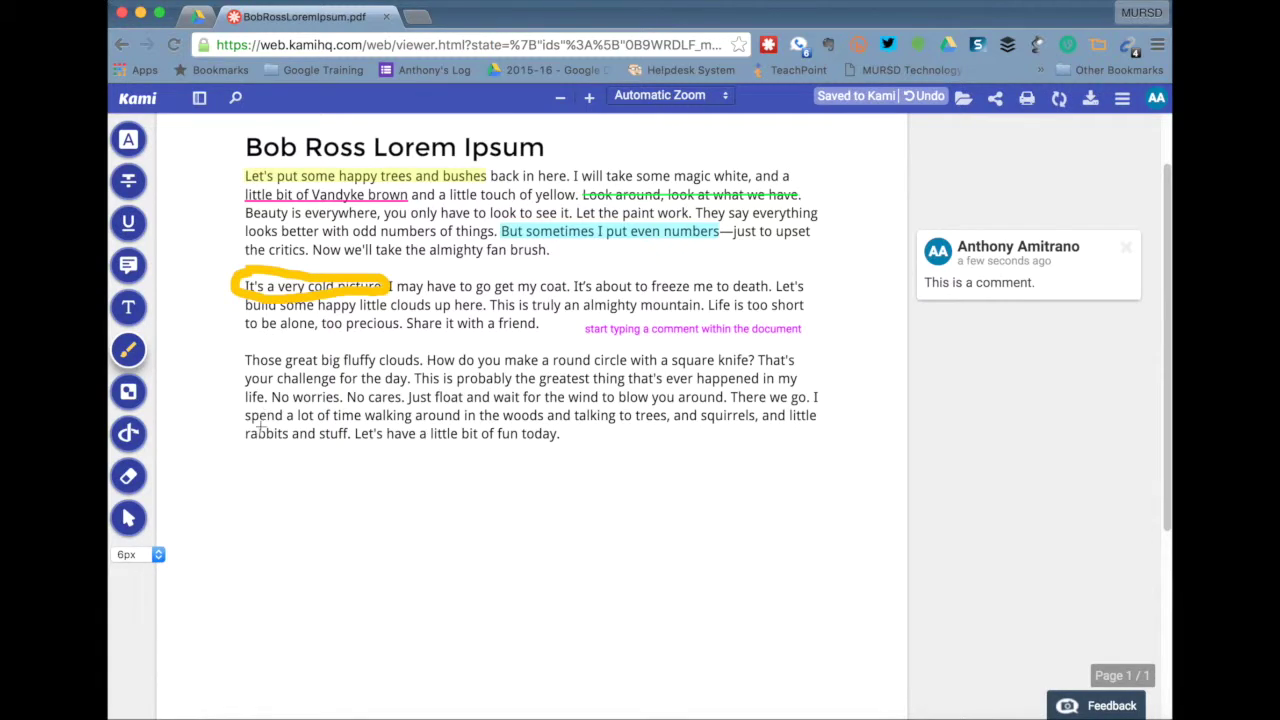
pyautogui.moveTo(249, 343)
pyautogui.mouseDown()
pyautogui.moveTo(230, 340)
pyautogui.moveTo(232, 443)
pyautogui.moveTo(270, 462)
pyautogui.mouseUp()
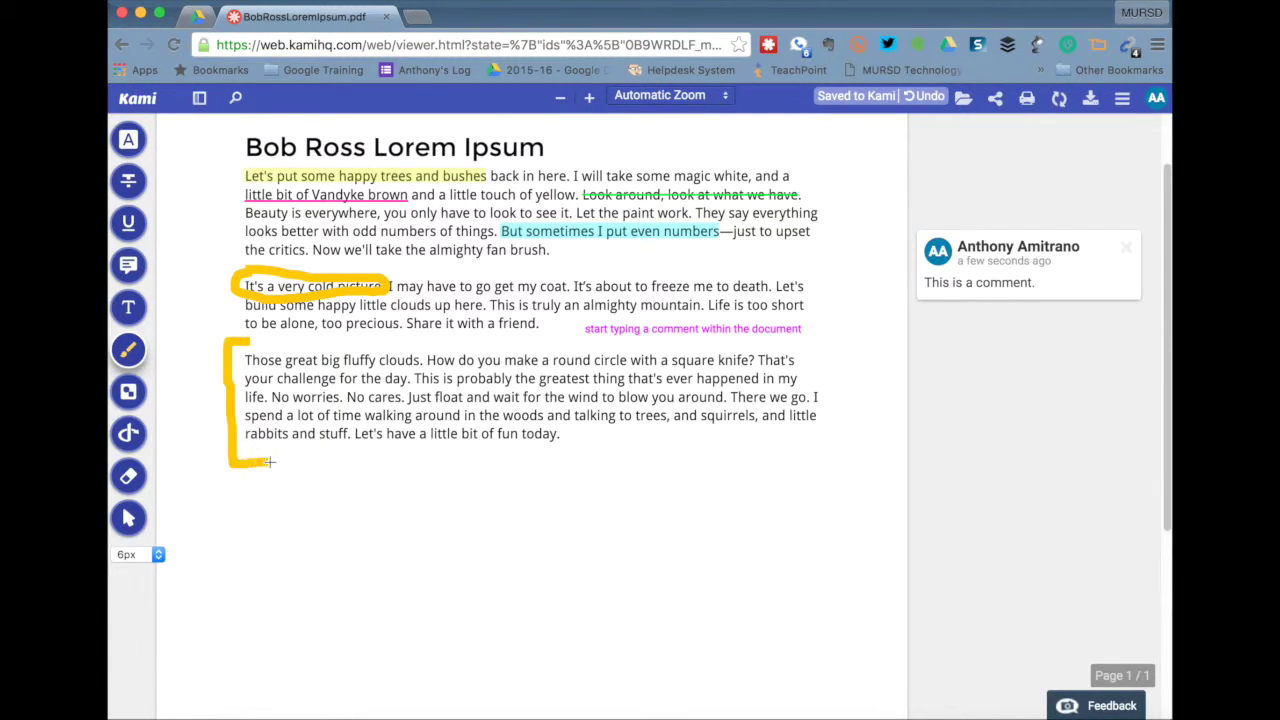
pyautogui.moveTo(808, 343)
pyautogui.mouseDown()
pyautogui.moveTo(846, 431)
pyautogui.moveTo(802, 450)
pyautogui.mouseUp()
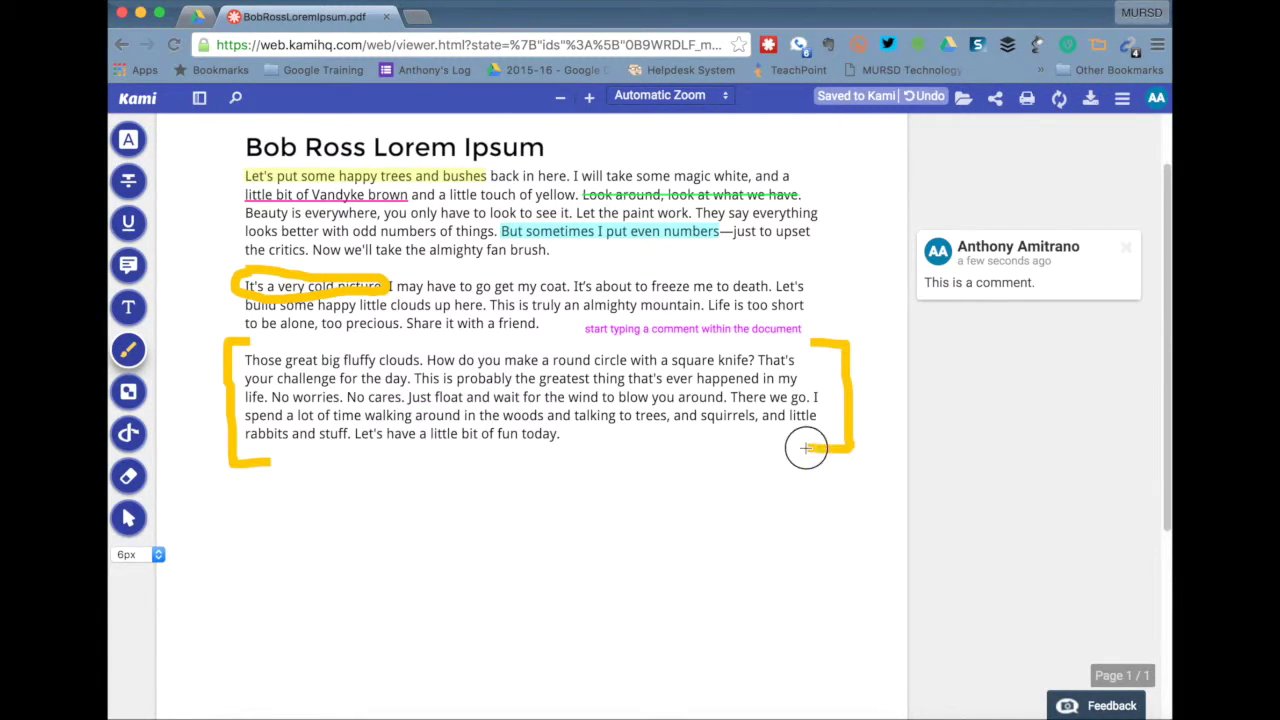
# Draw a cyan ellipse with a 6px outline over the middle of the last paragraph
pyautogui.click(128, 391)
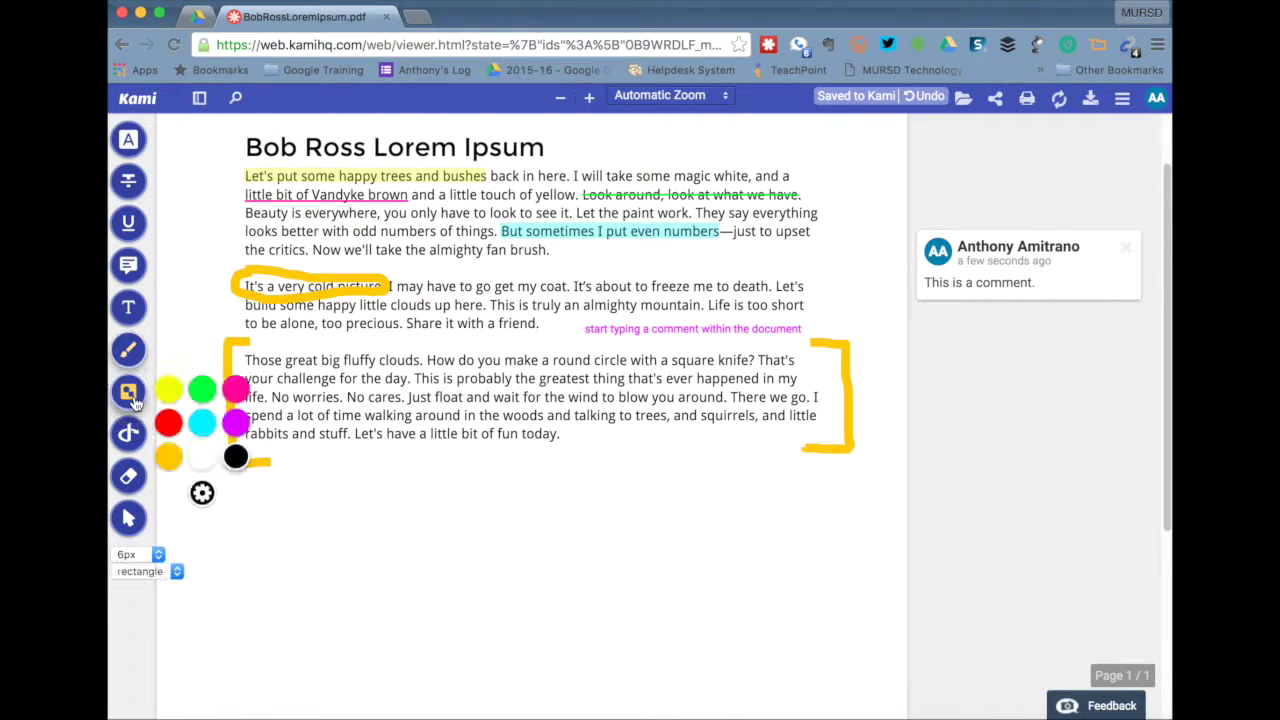
pyautogui.click(202, 422)
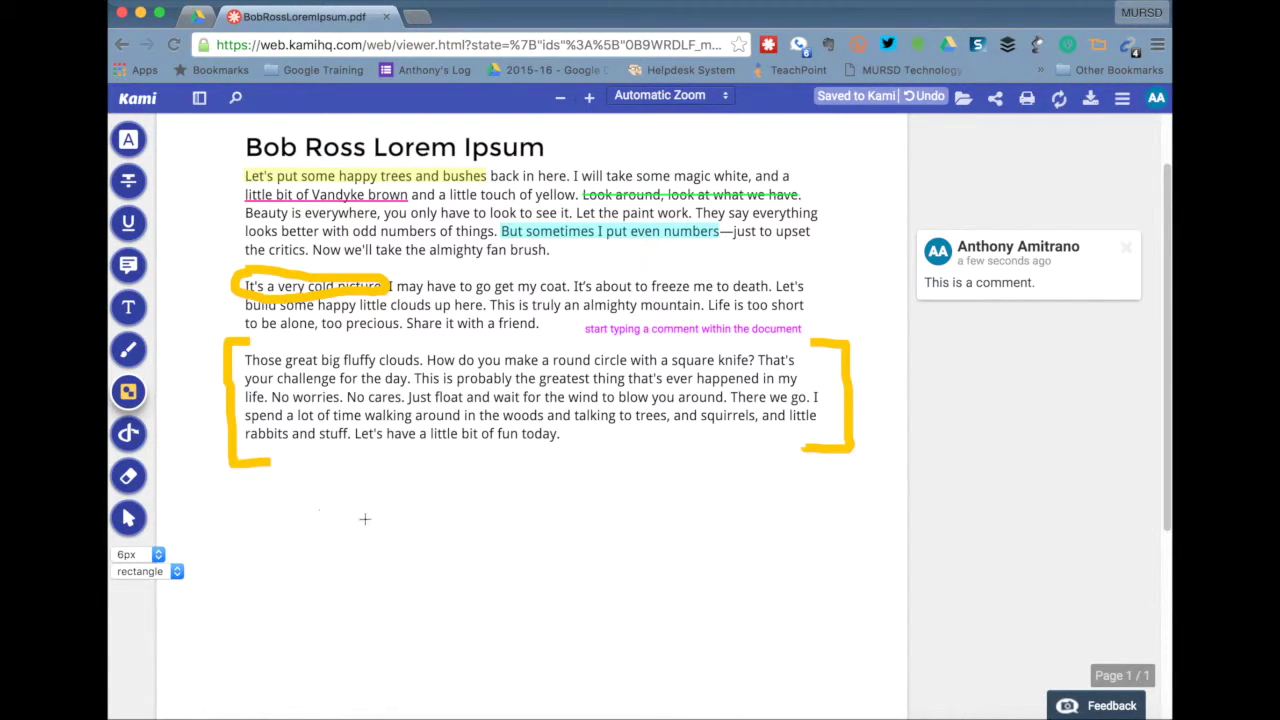
pyautogui.click(157, 554)
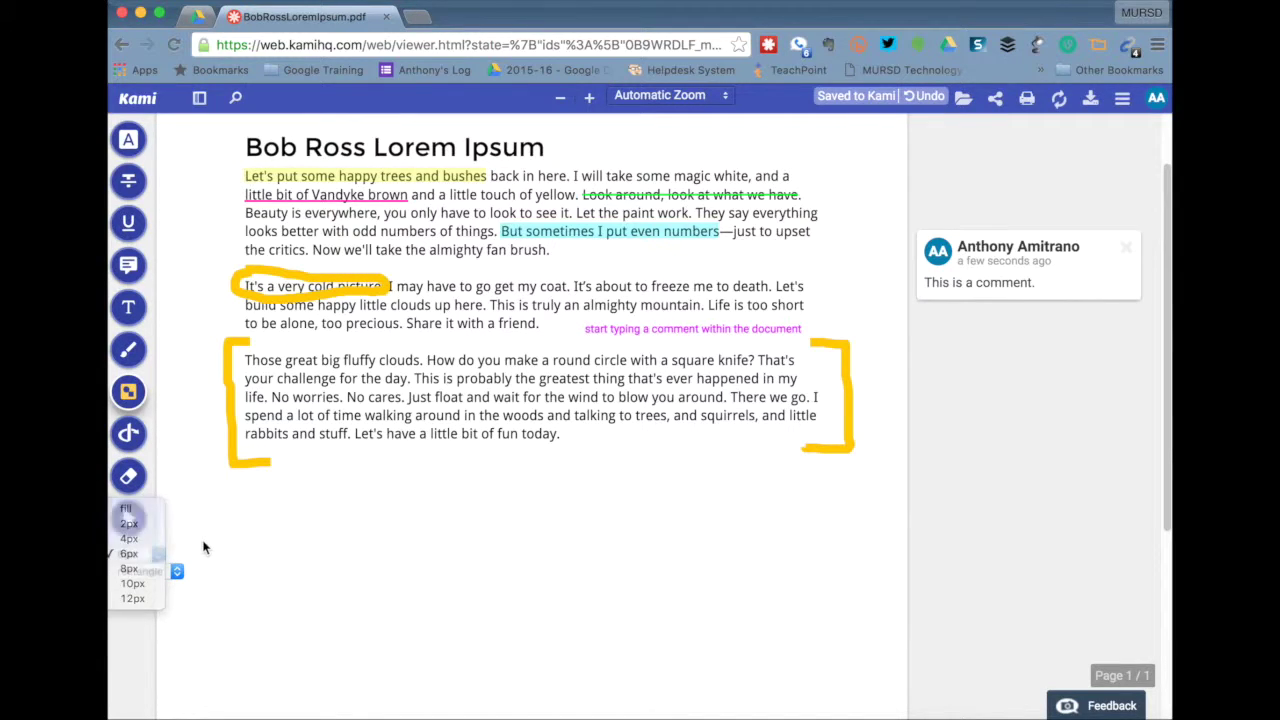
pyautogui.click(157, 569)
pyautogui.click(157, 569)
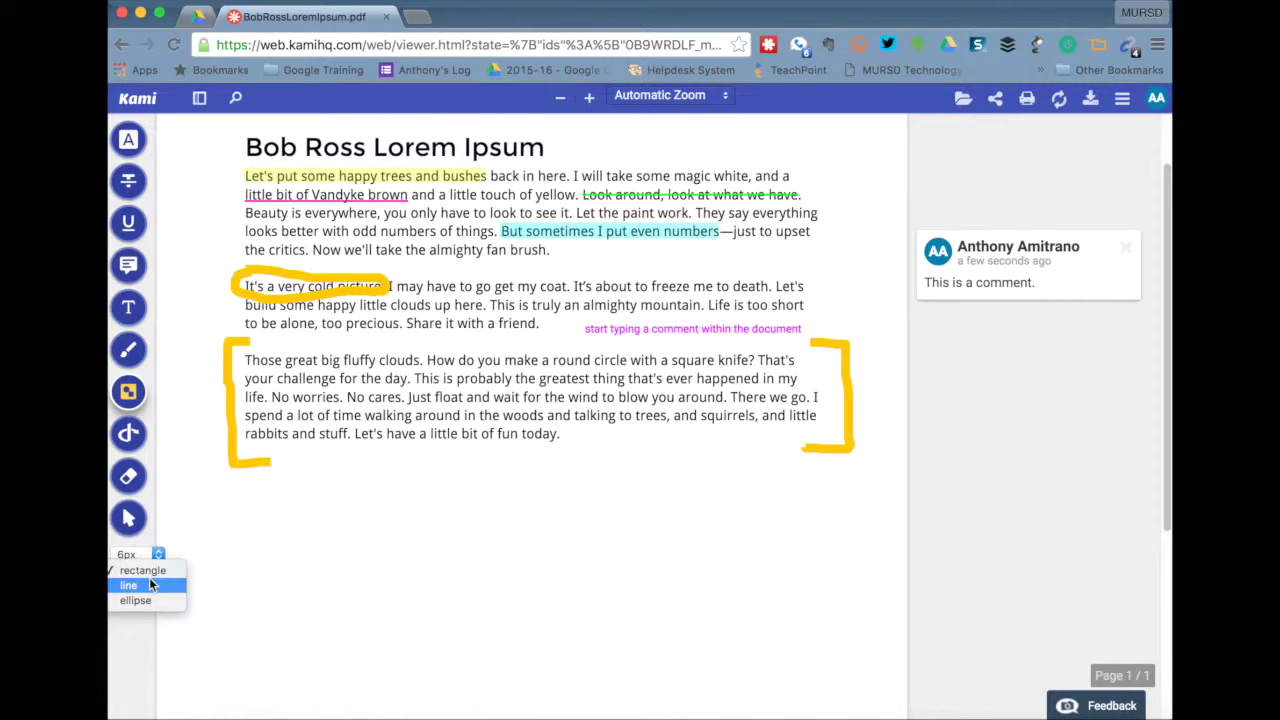
pyautogui.click(140, 600)
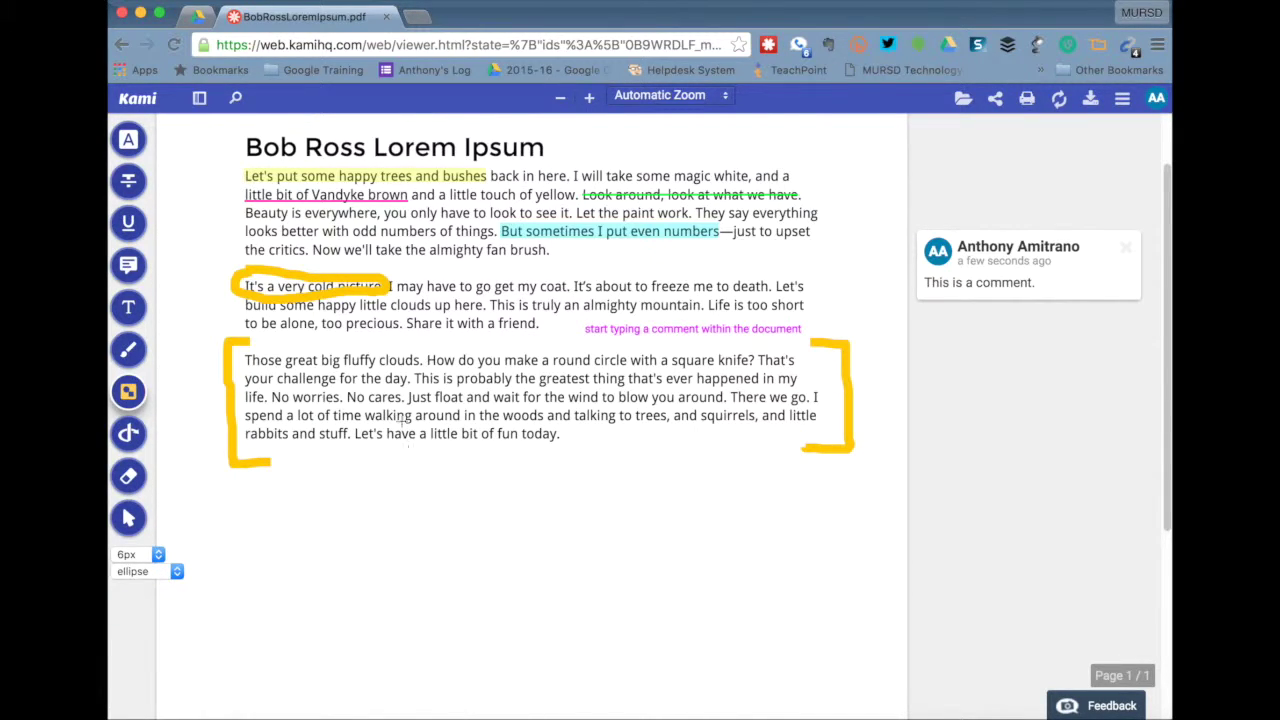
pyautogui.moveTo(430, 344); pyautogui.dragTo(572, 457)
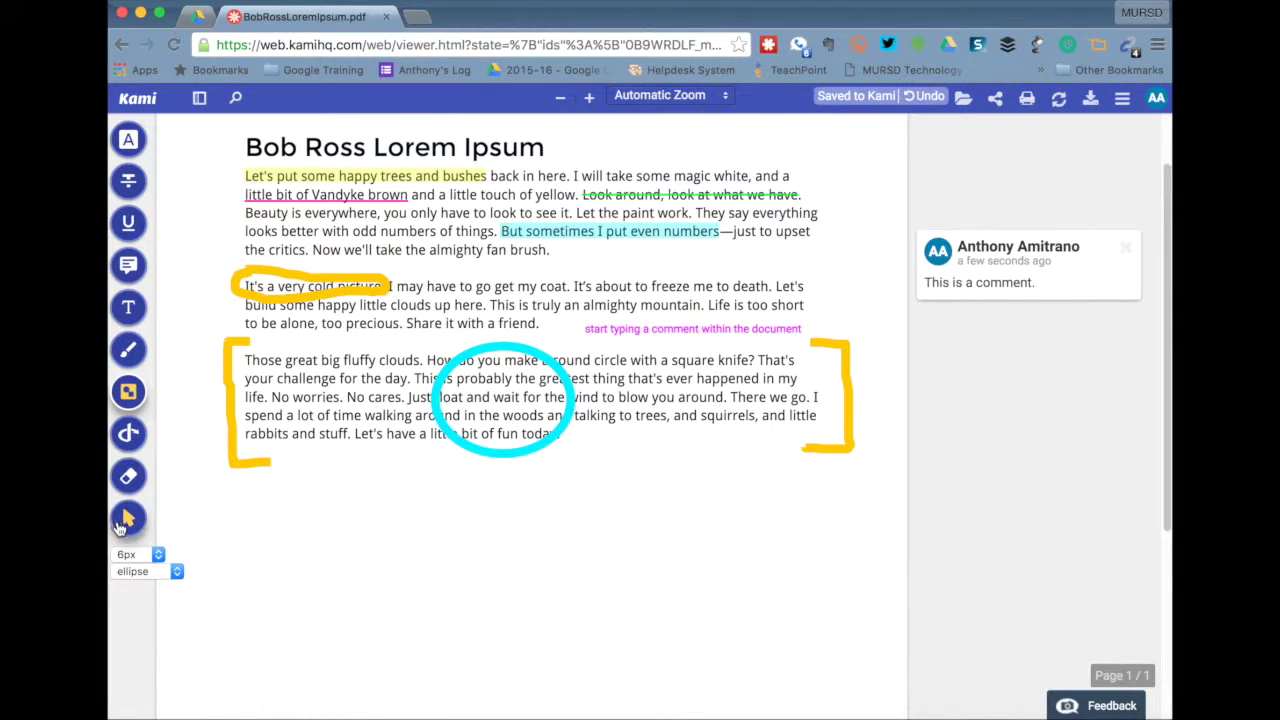
# View the Signatures dialog's option for adding a signature image, and close it without choosing a file
pyautogui.click(128, 434)
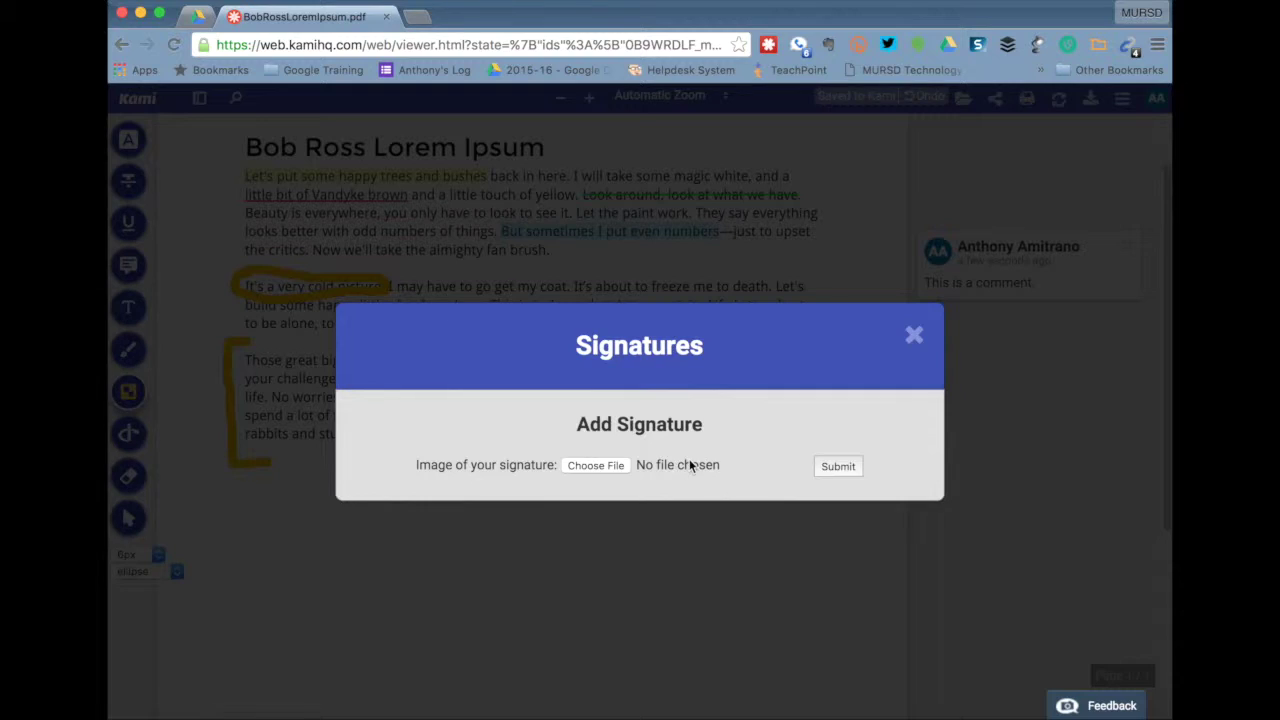
pyautogui.click(914, 336)
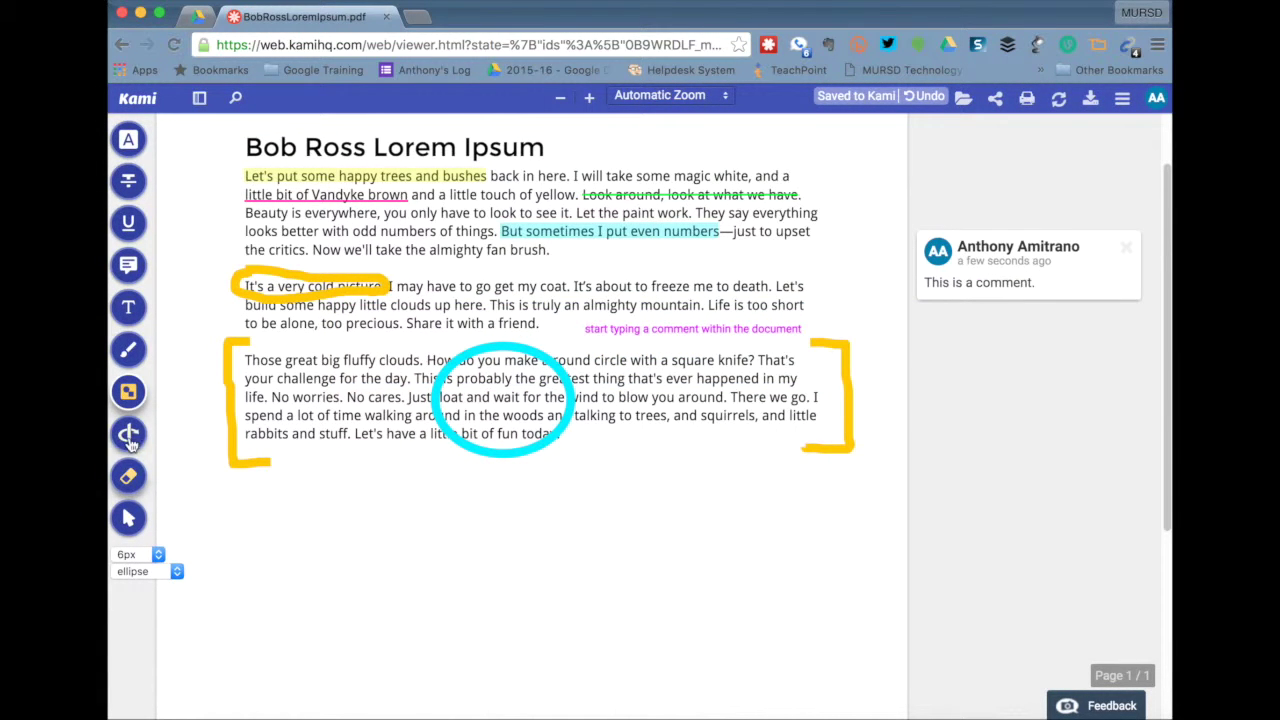
# Erase the orange loop around "It's a very cold picture" and both orange brackets beside the last paragraph
pyautogui.click(128, 476)
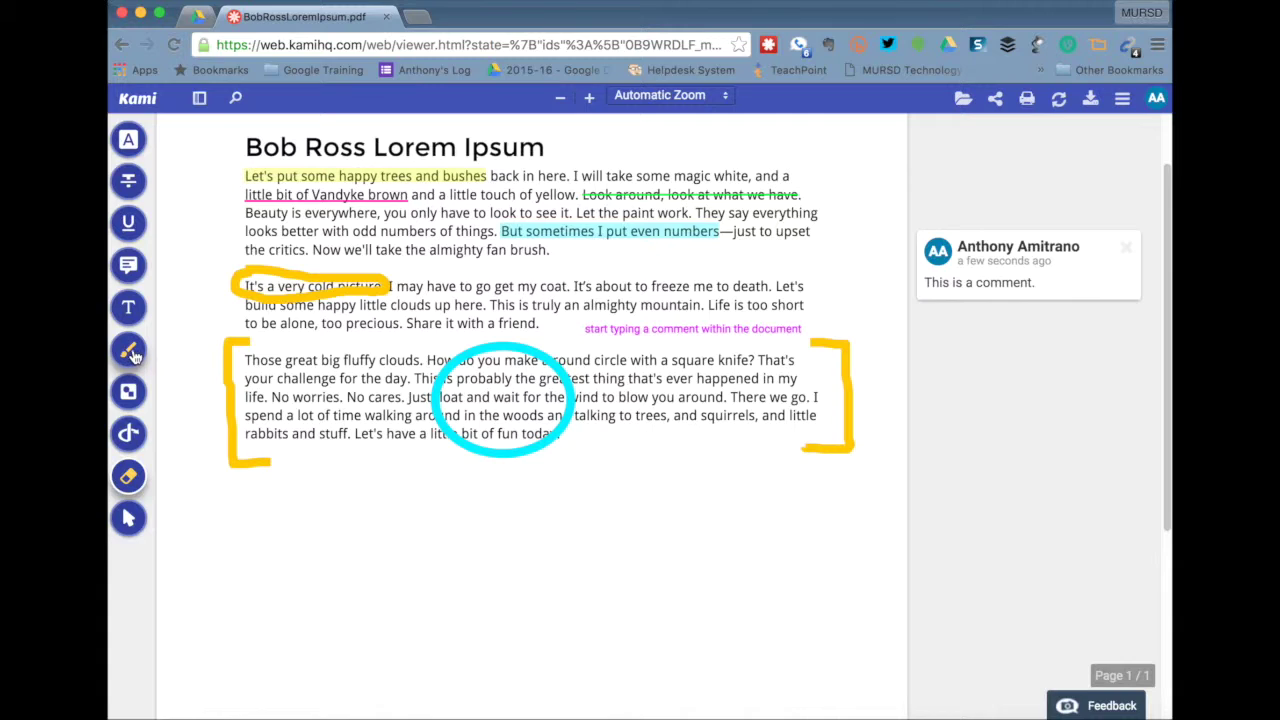
pyautogui.moveTo(280, 262); pyautogui.dragTo(206, 297)
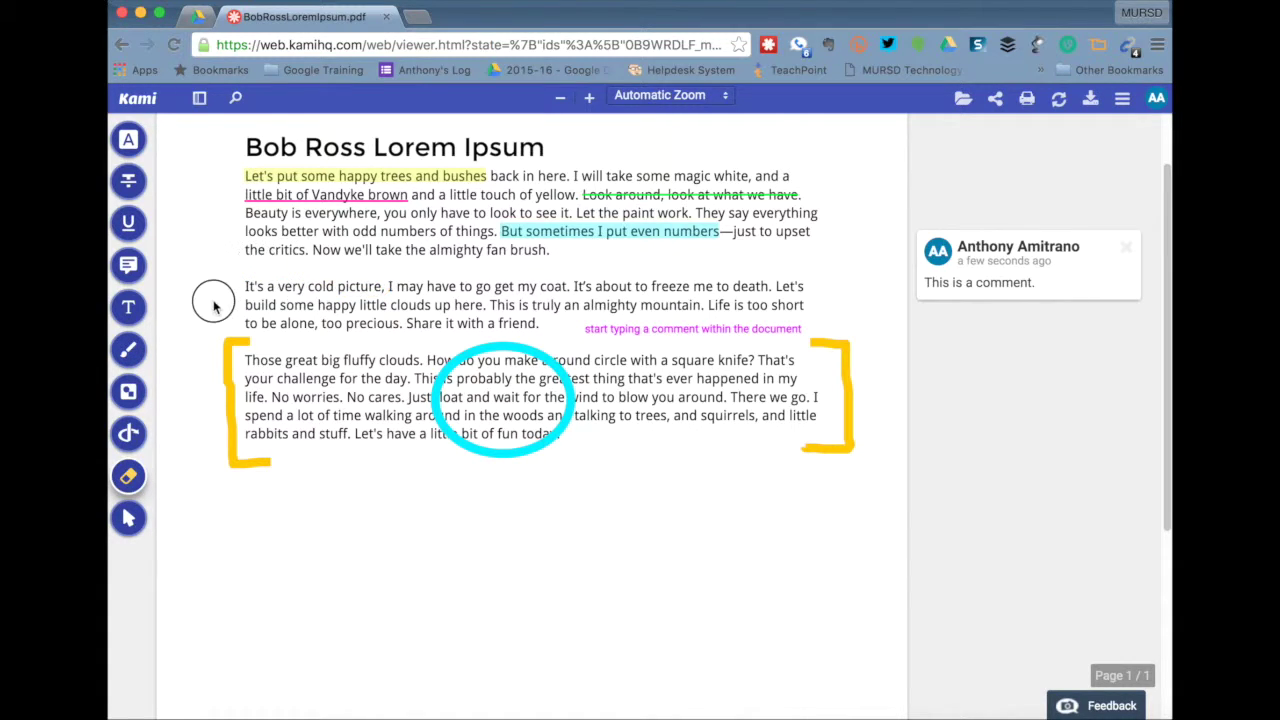
pyautogui.click(245, 342)
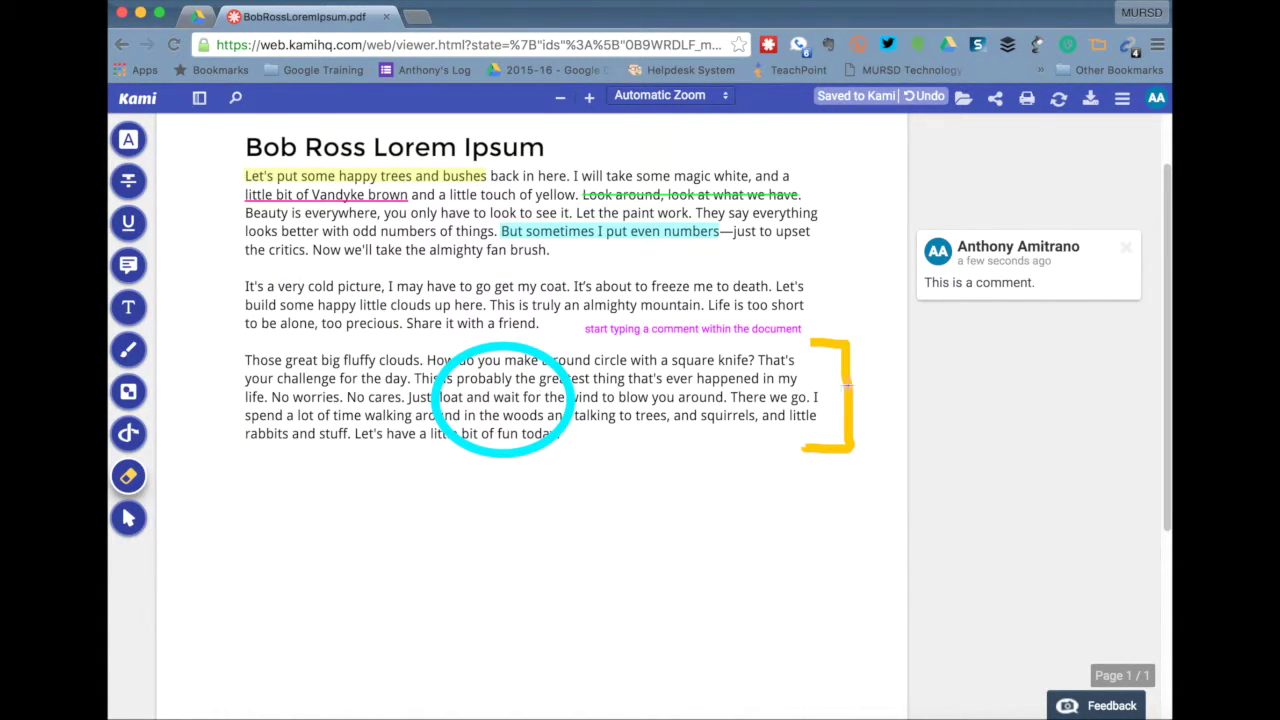
pyautogui.moveTo(830, 320); pyautogui.dragTo(849, 513)
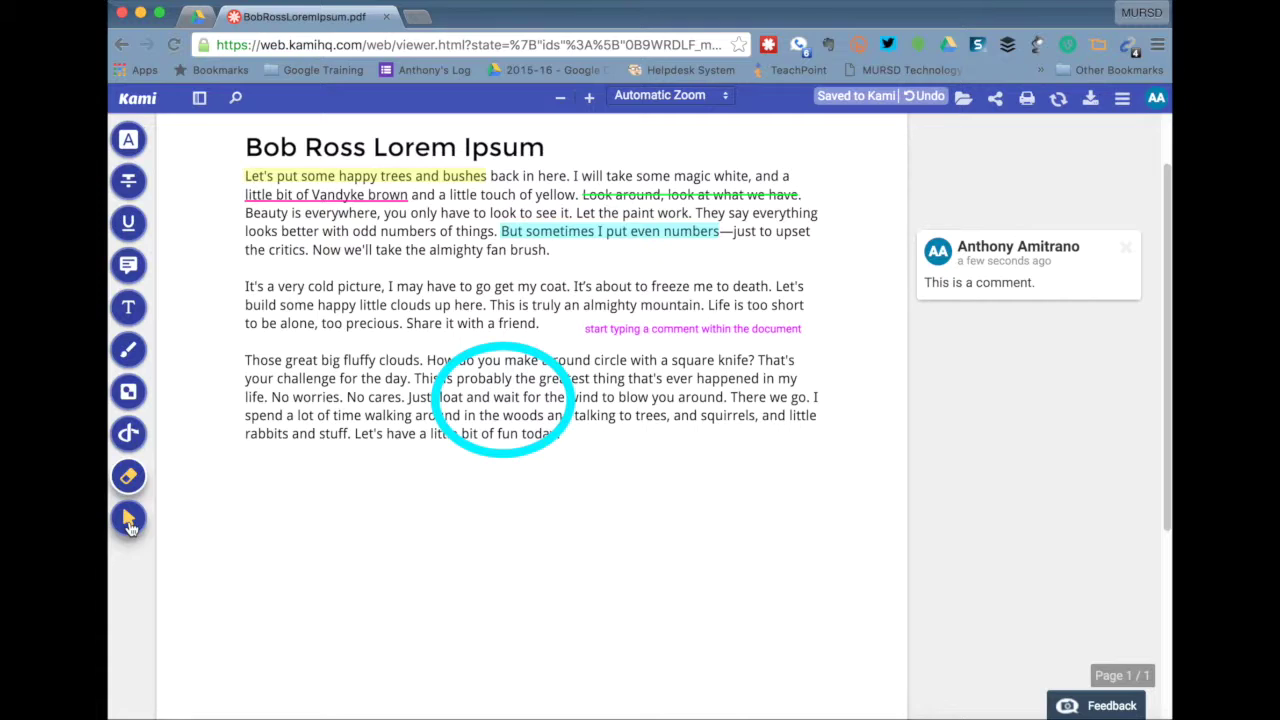
# Select the cyan ellipse over the last paragraph and delete it
pyautogui.click(130, 522)
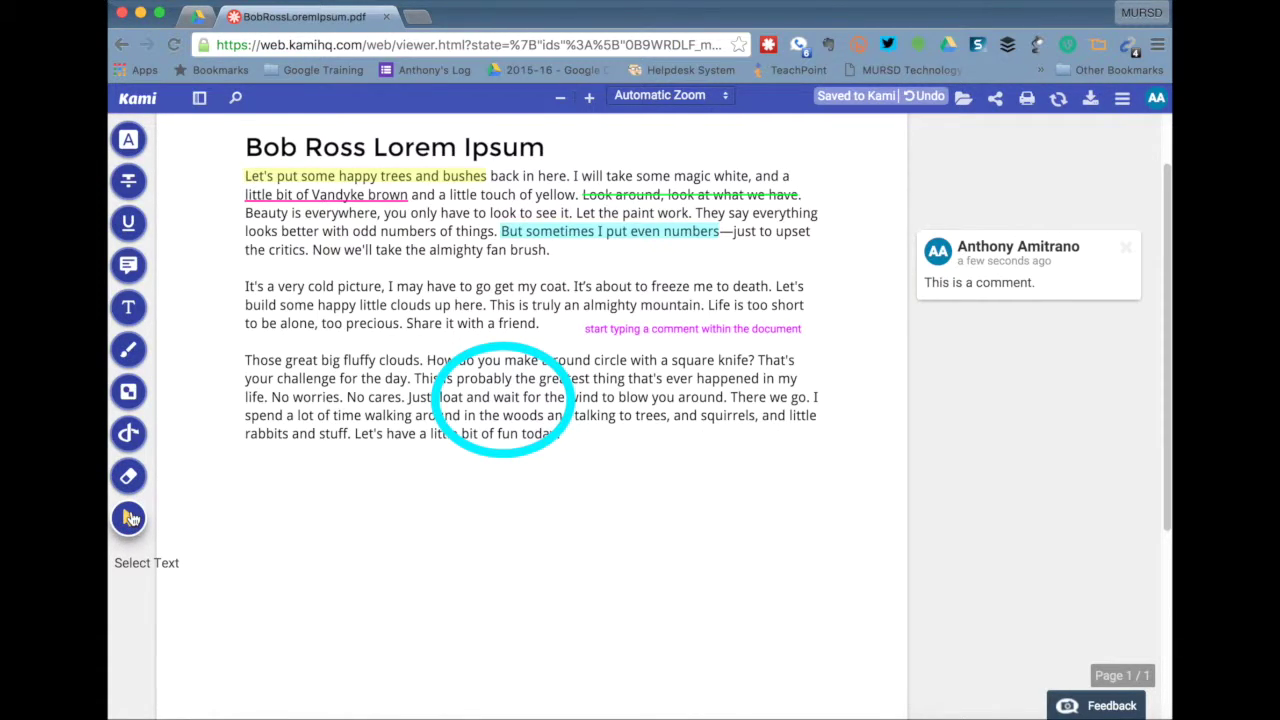
pyautogui.click(452, 446)
pyautogui.click(321, 450)
pyautogui.click(447, 378)
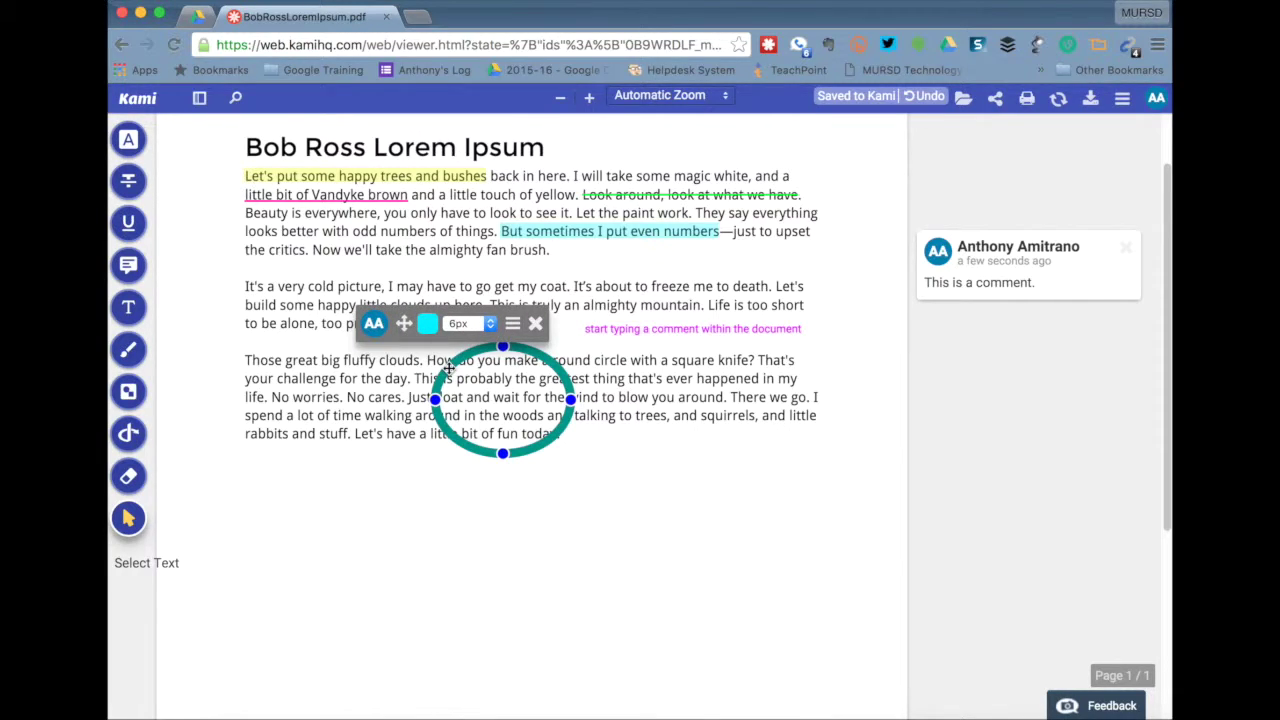
pyautogui.click(536, 325)
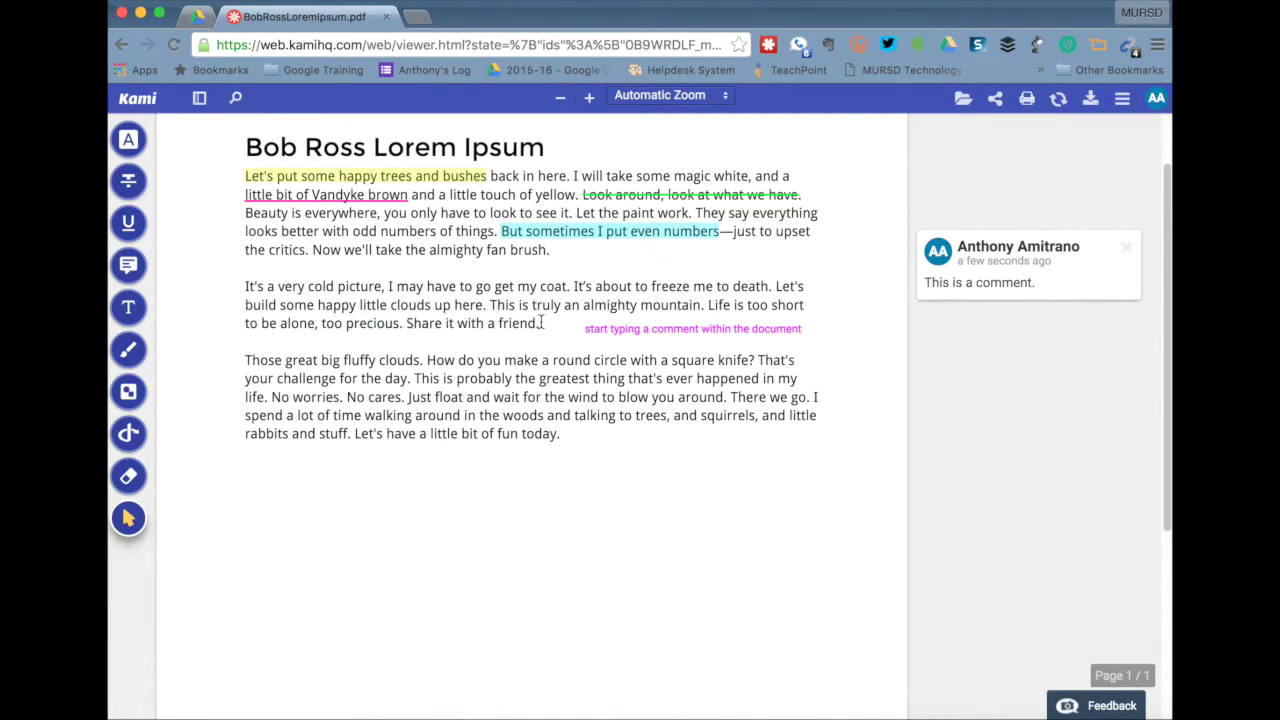
# Delete the pink text annotation "start typing a comment within the document" and confirm the deletion
pyautogui.click(652, 331)
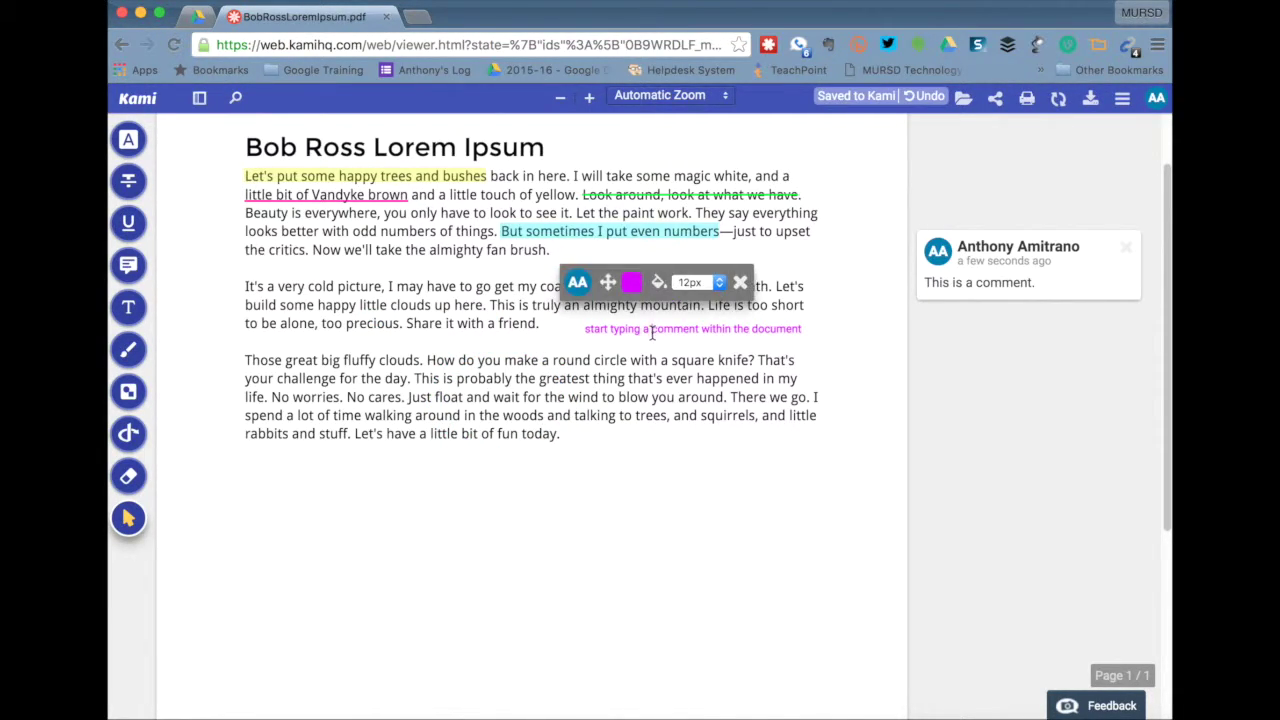
pyautogui.click(740, 284)
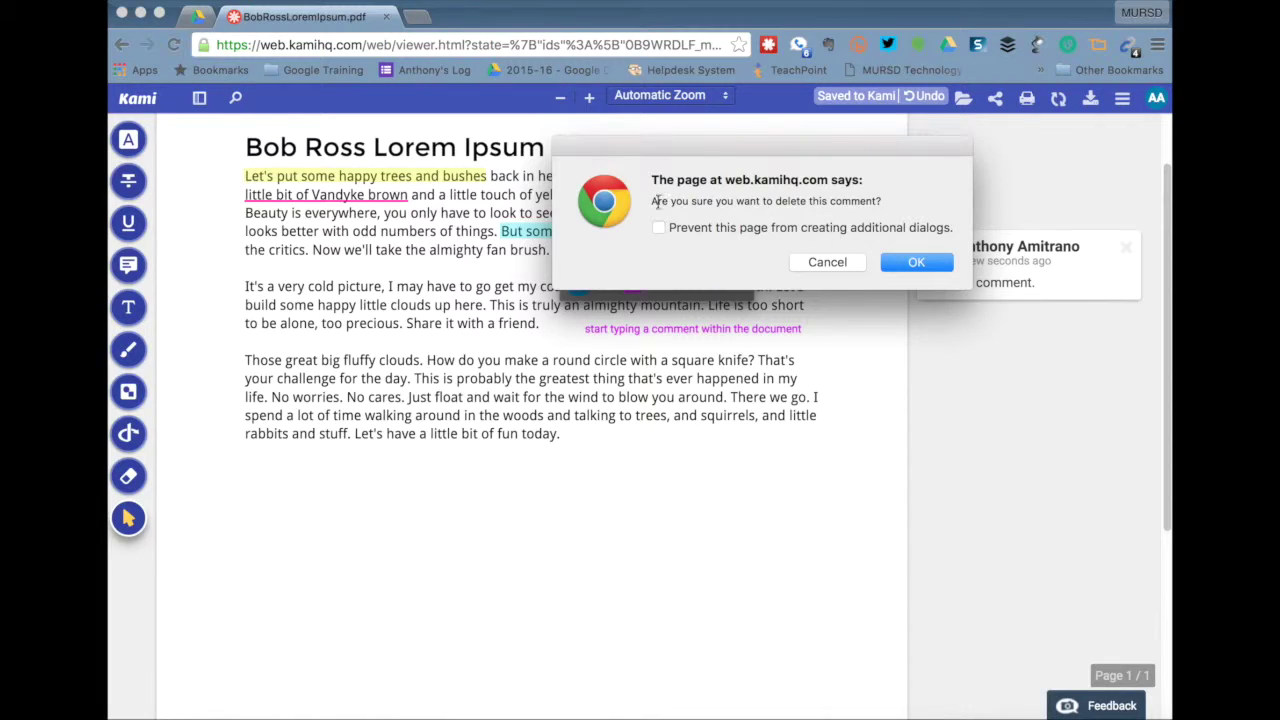
pyautogui.click(917, 262)
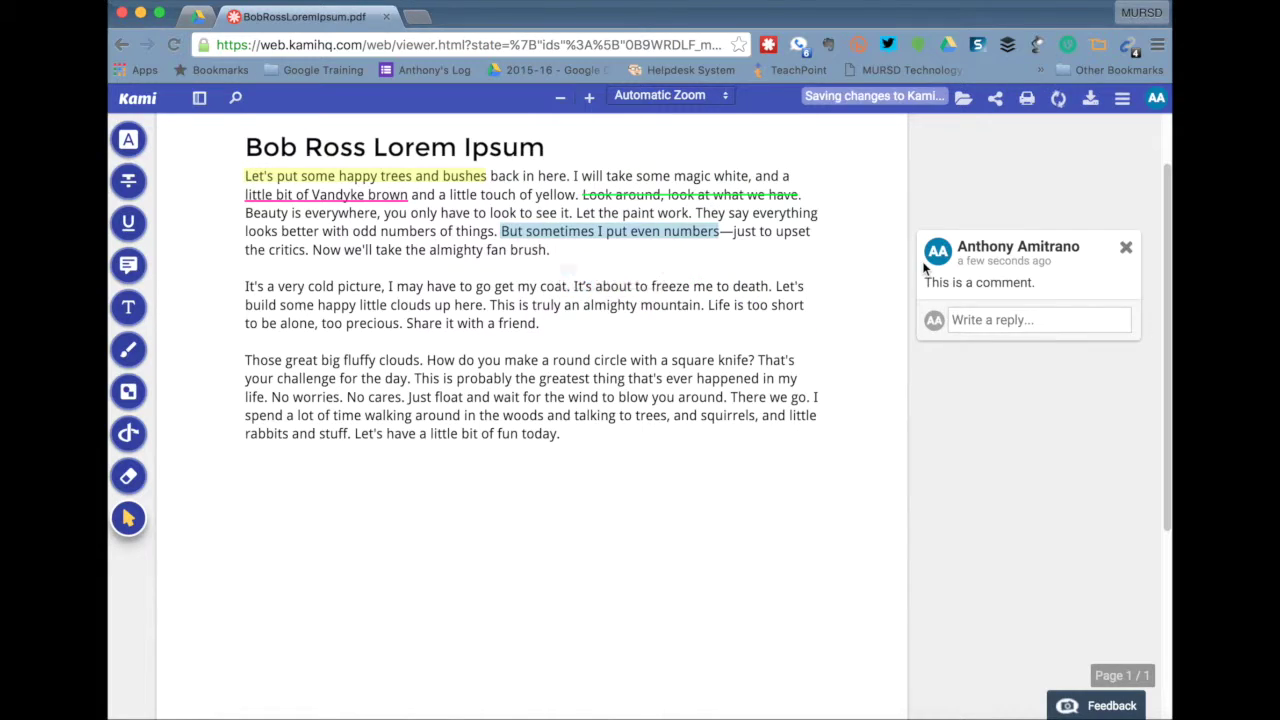
# Look at the editing options for the commented words "But sometimes I put even numbers" and the green strikethrough, leaving both in place
pyautogui.click(617, 229)
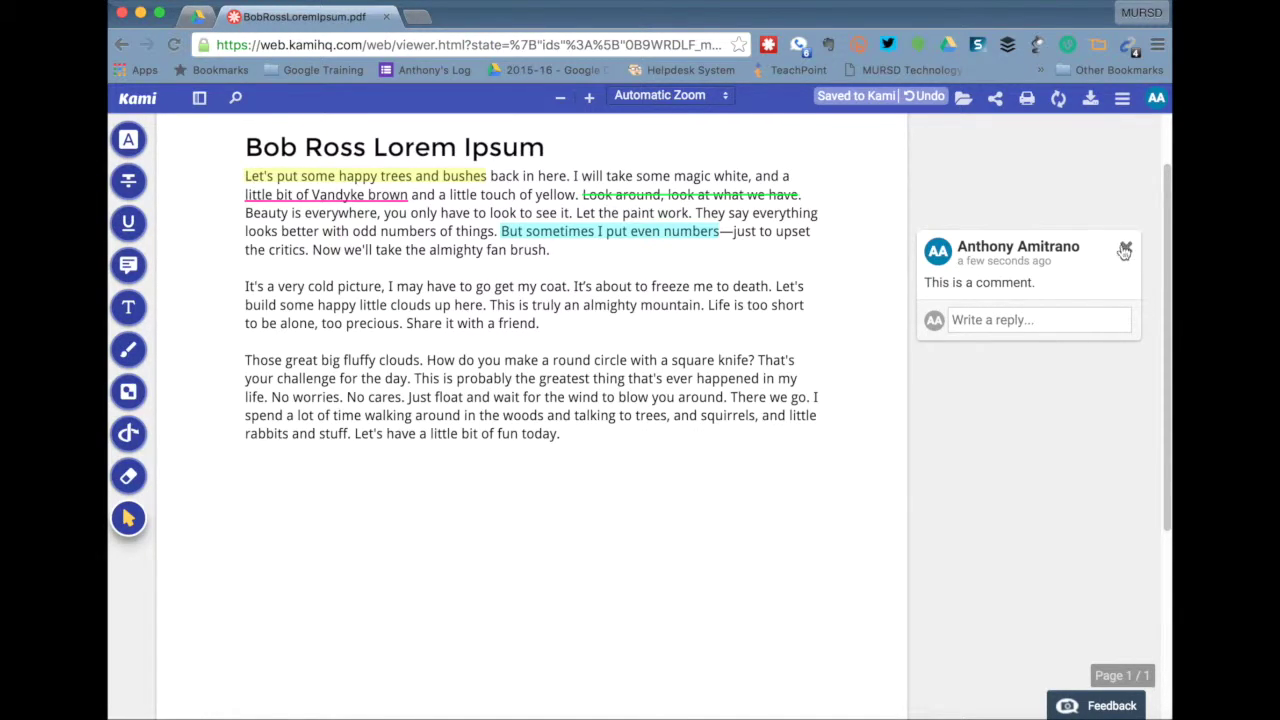
pyautogui.click(768, 196)
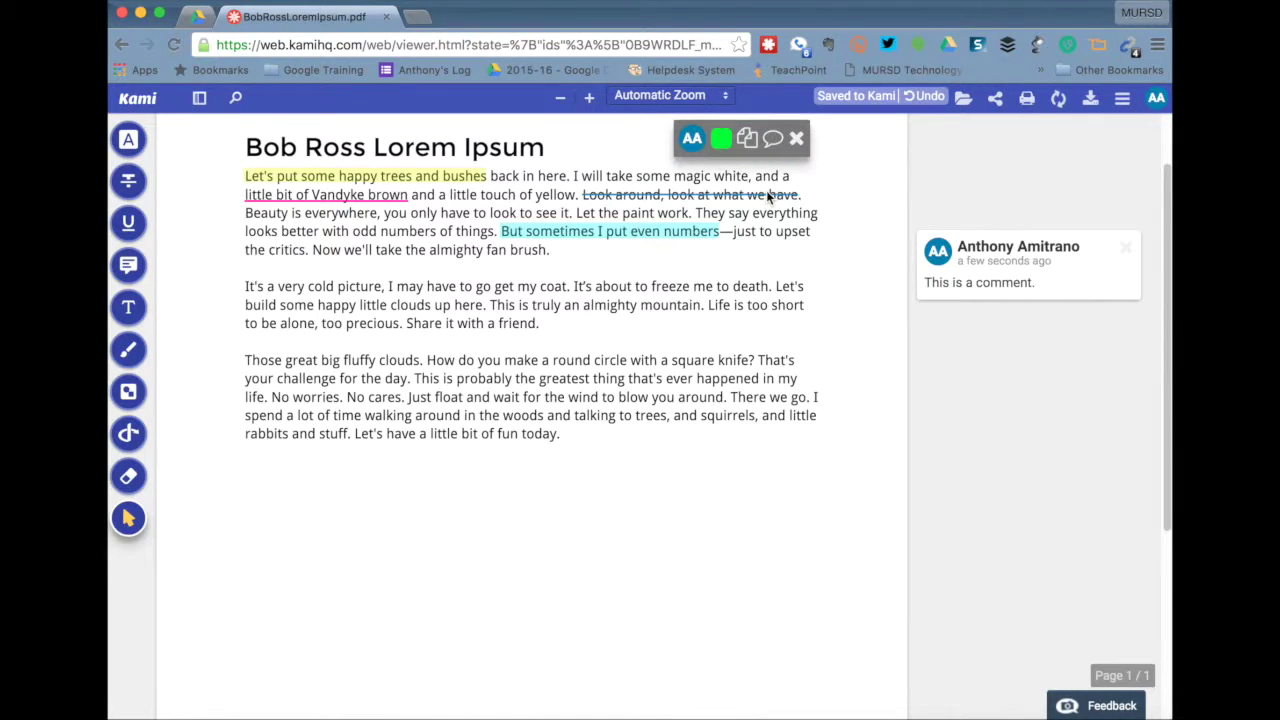
pyautogui.click(734, 258)
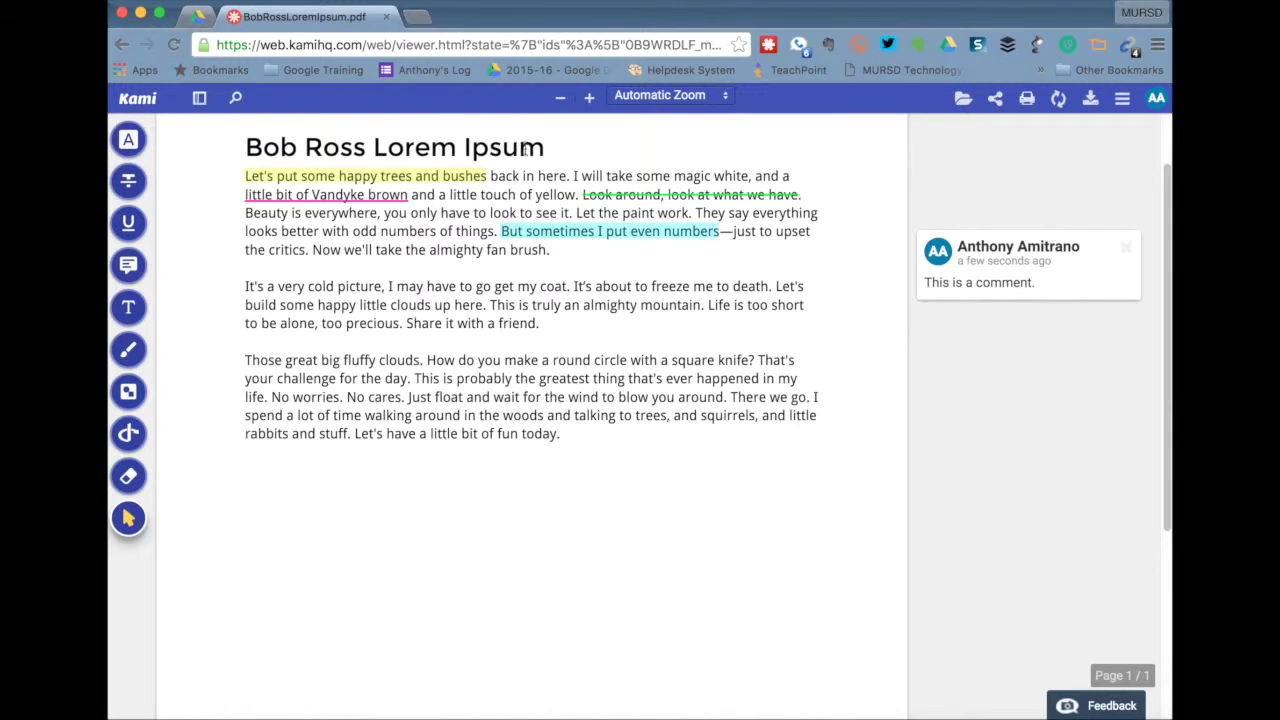
# Switch from text selection to the text highlight tool
pyautogui.click(135, 140)
pyautogui.click(131, 142)
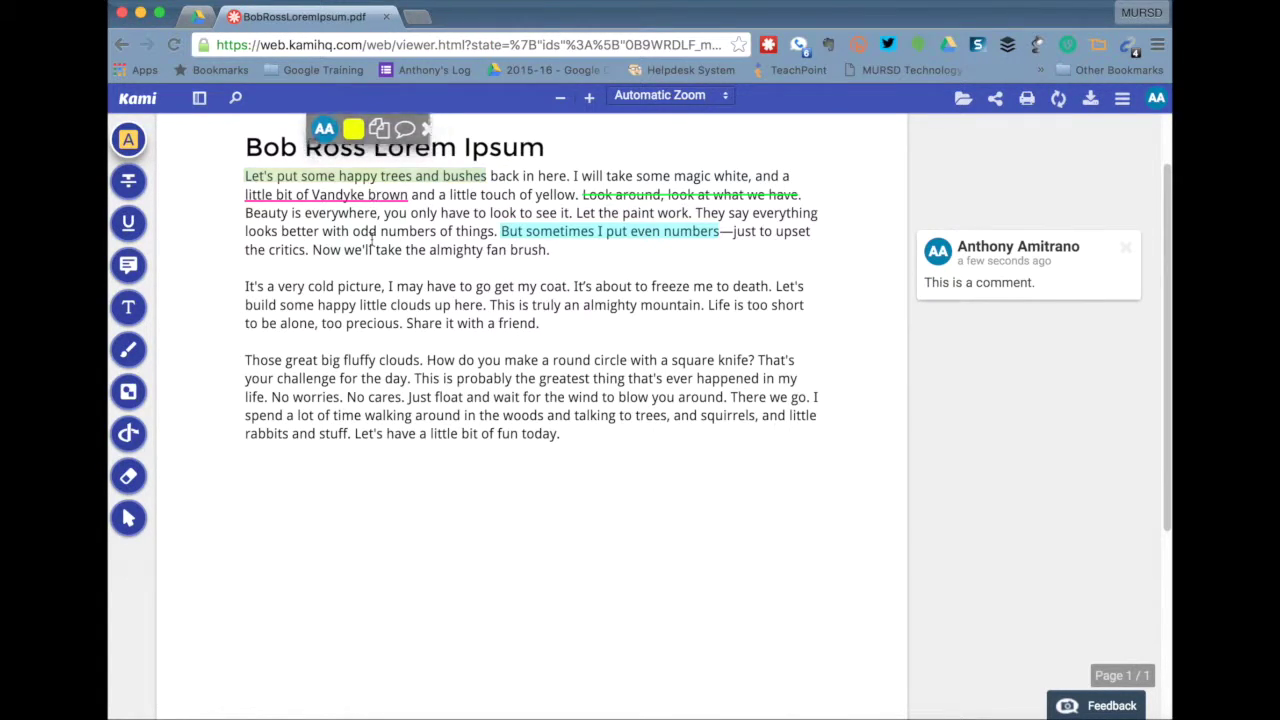
pyautogui.moveTo(129, 140)
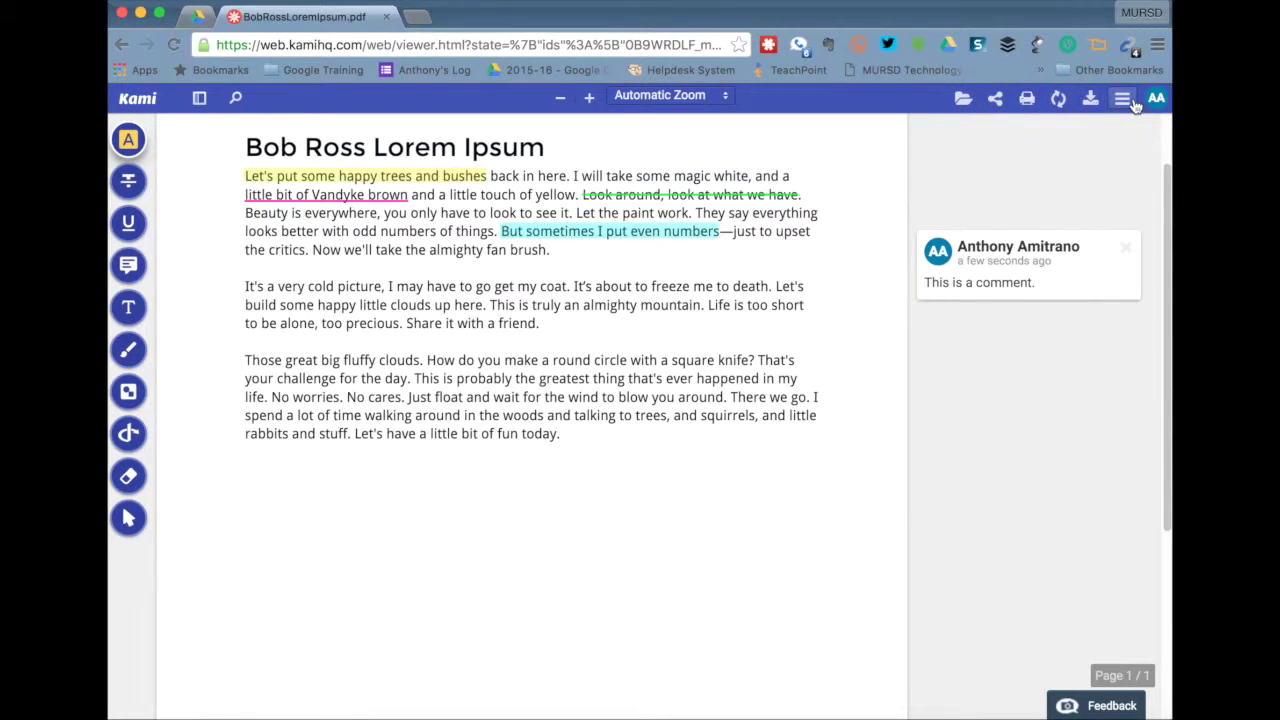
# Look through the options for opening files, sharing the document by link and printing it with or without annotations
pyautogui.click(962, 102)
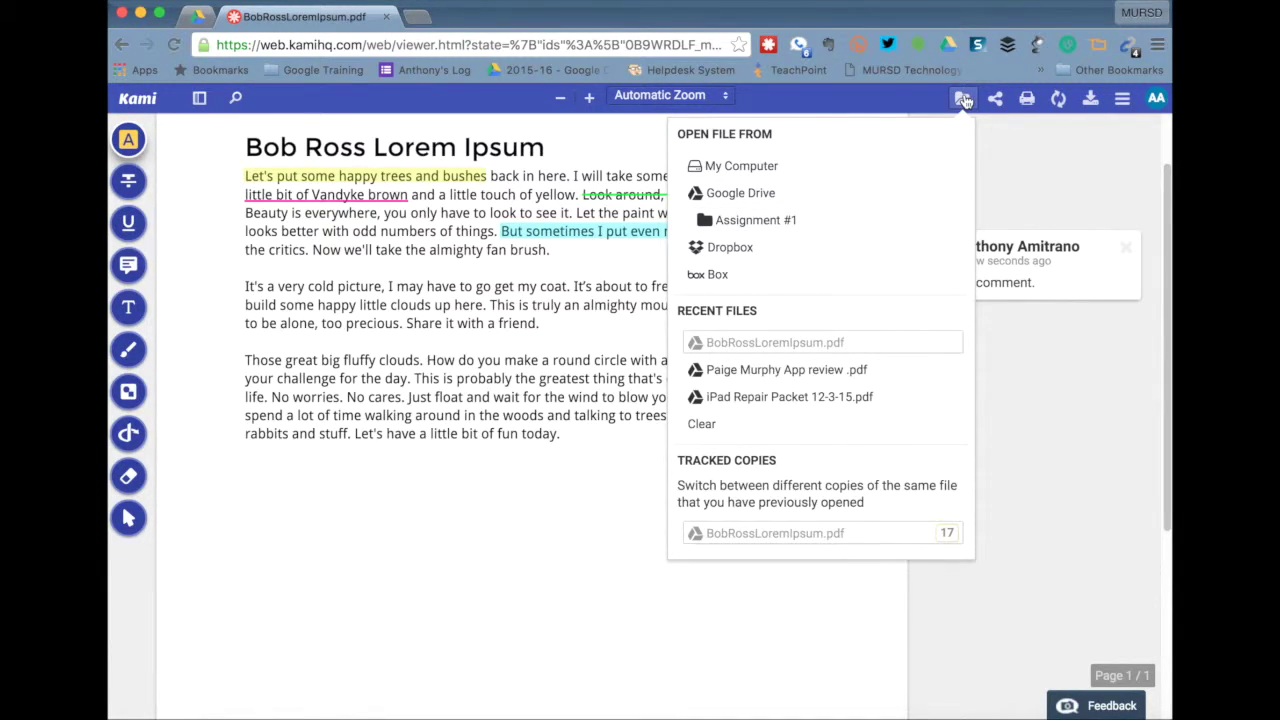
pyautogui.click(995, 100)
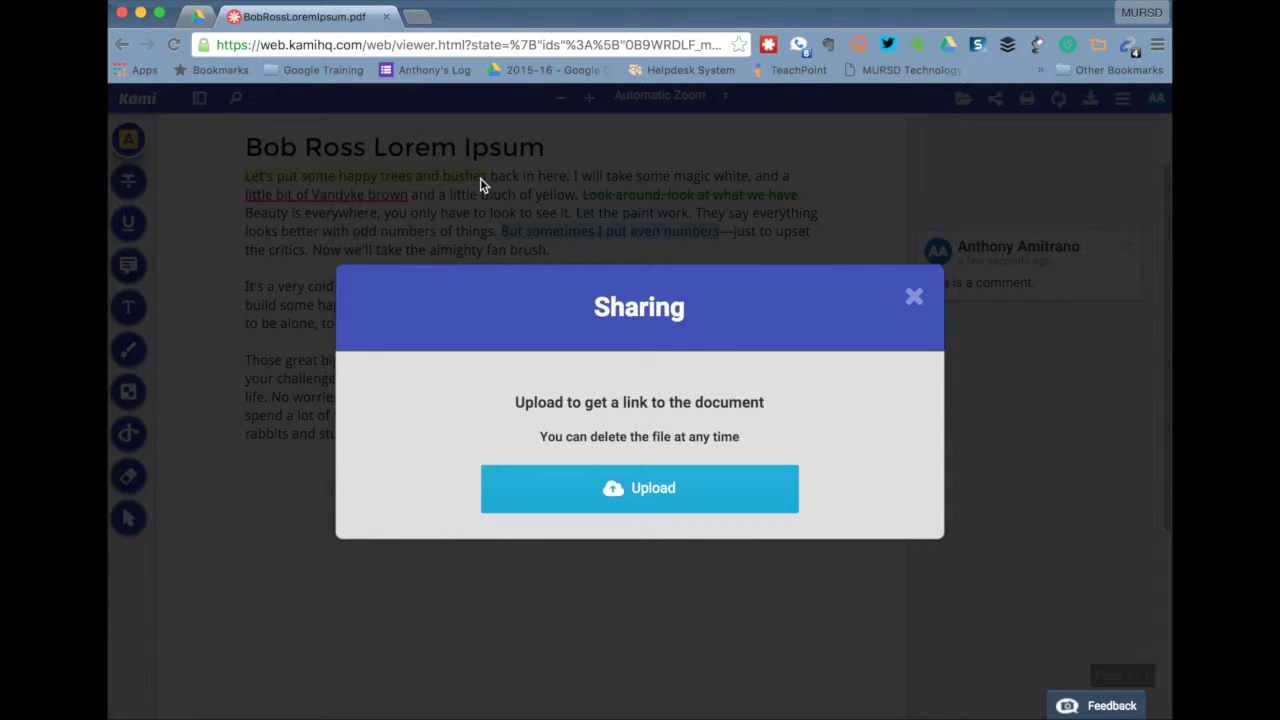
pyautogui.click(914, 296)
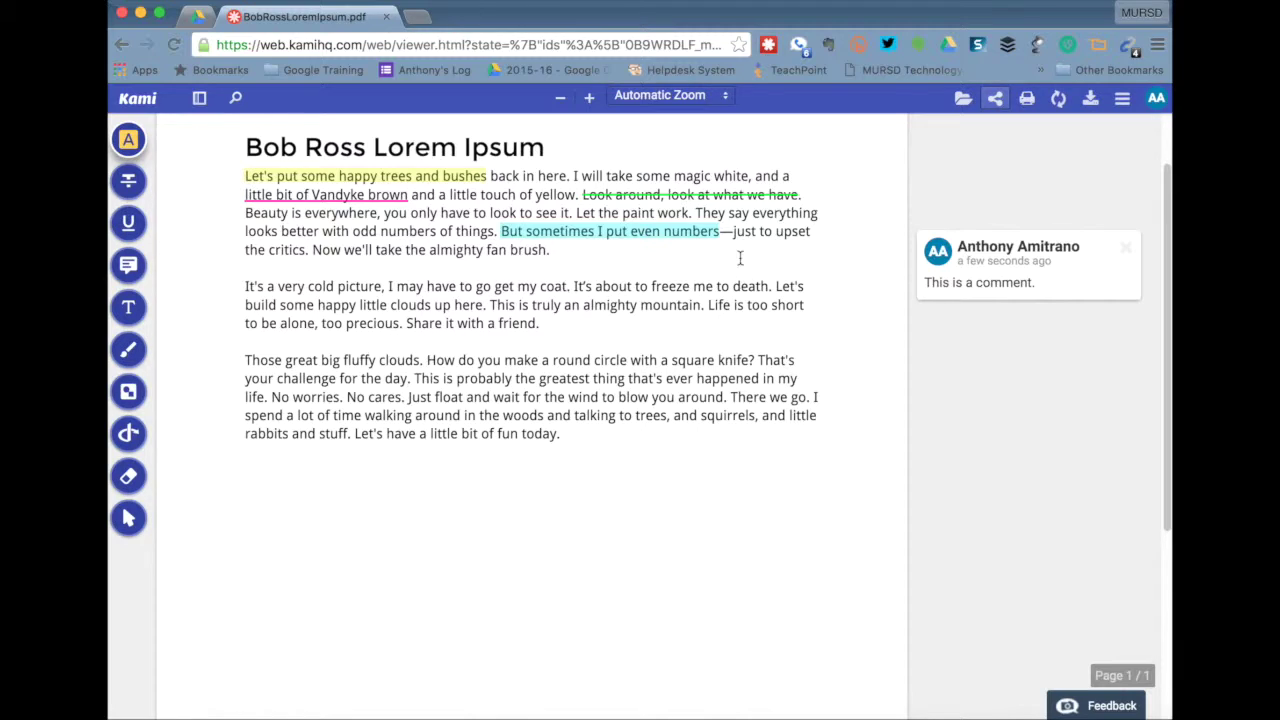
pyautogui.click(1027, 98)
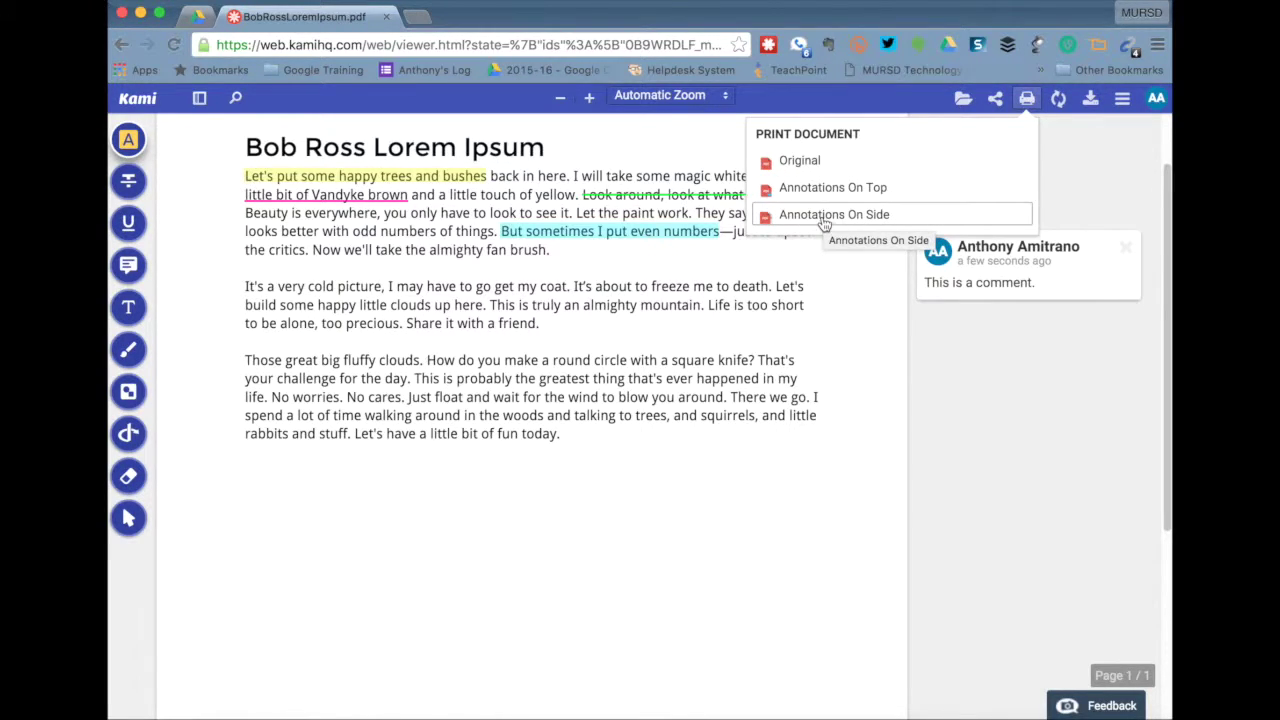
# Save the document's pending changes to Google Drive immediately
pyautogui.click(1062, 100)
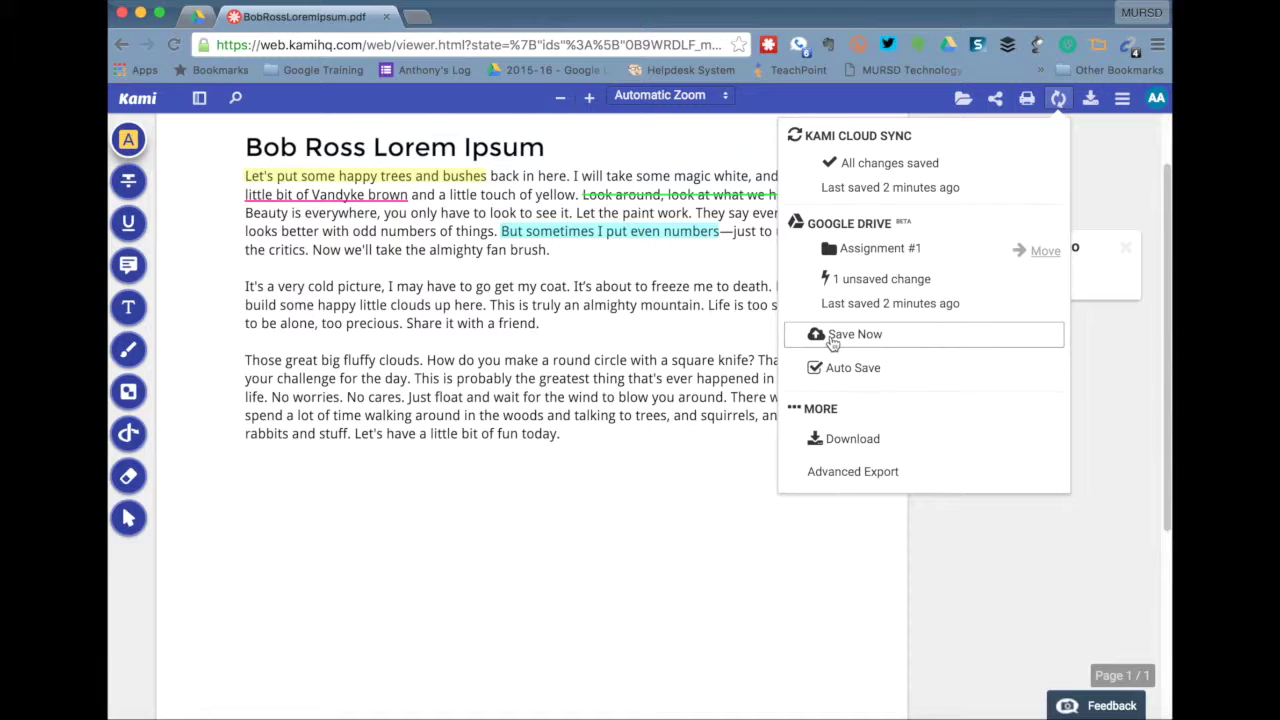
pyautogui.click(832, 342)
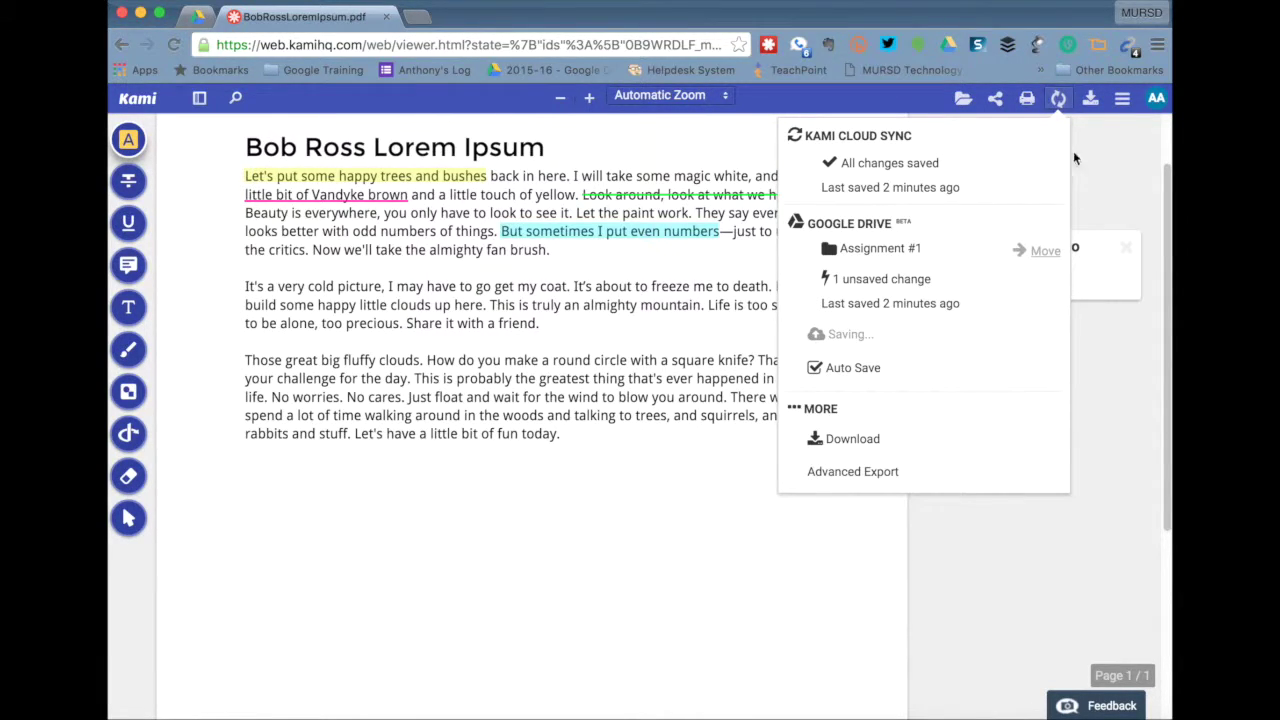
# Compare the export formats for the computer and Google Drive, choose Google Drive with Annotations on Side, and close without exporting
pyautogui.click(1094, 100)
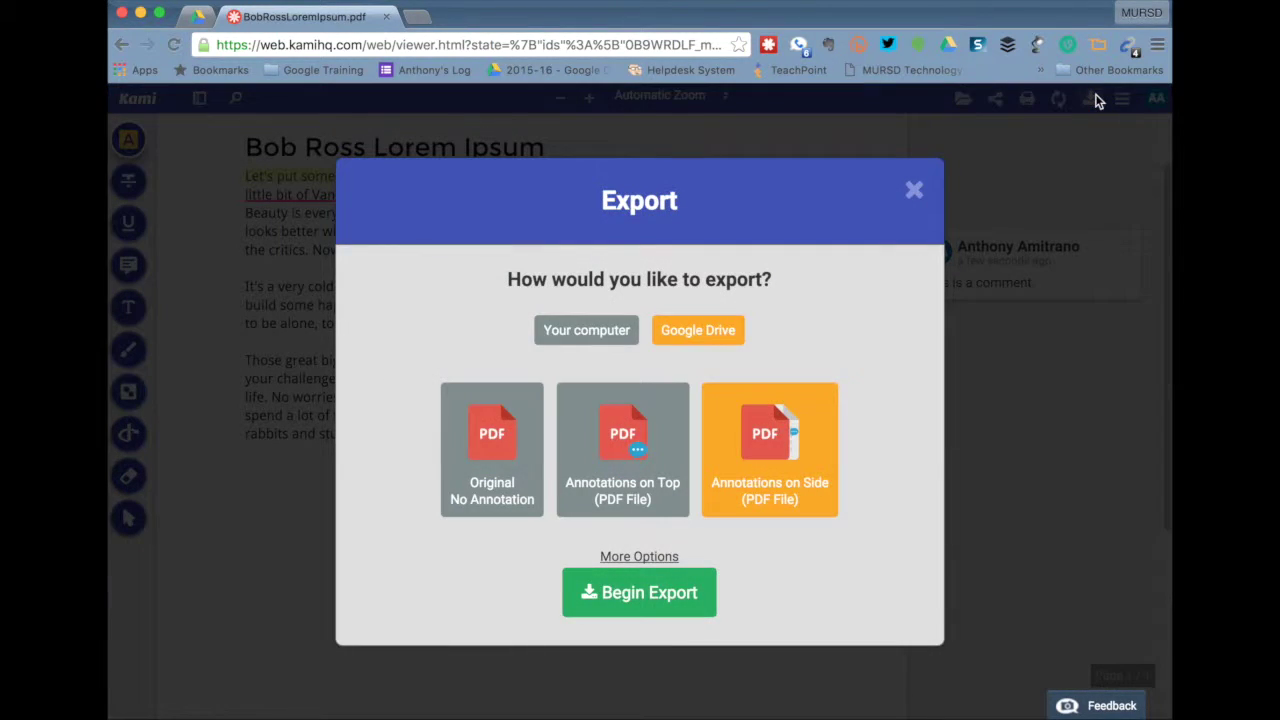
pyautogui.click(686, 326)
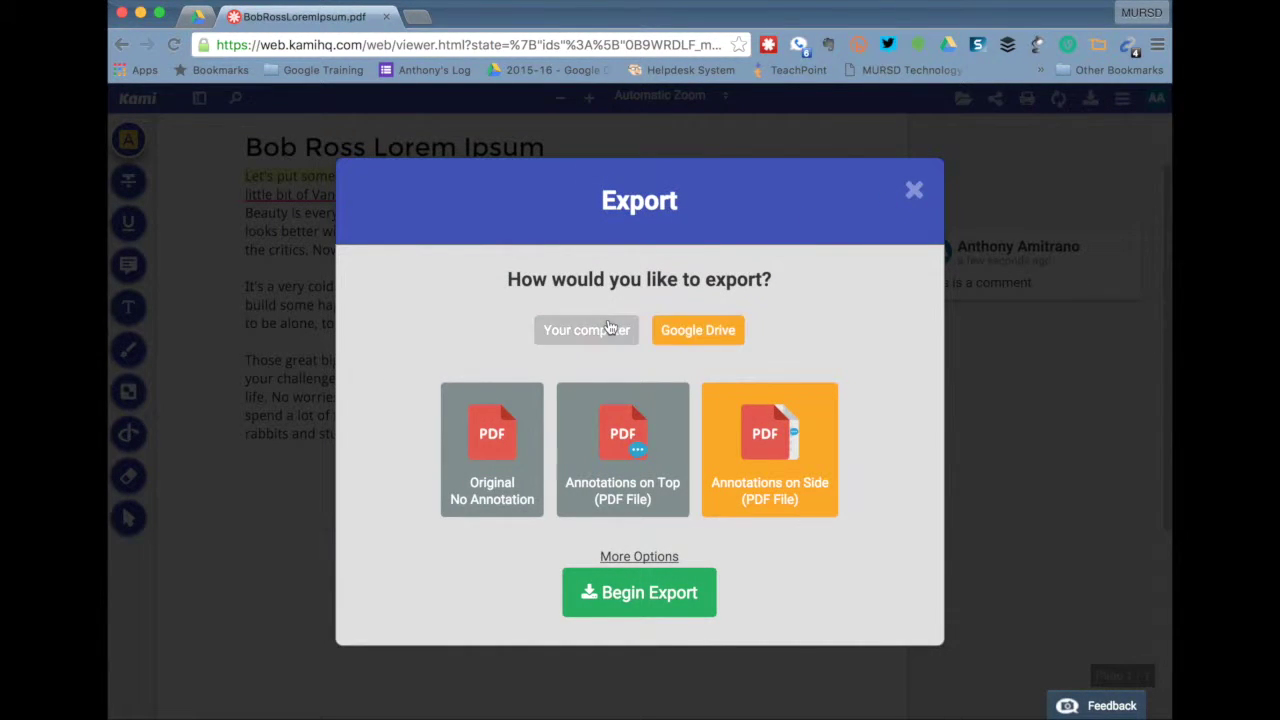
pyautogui.click(598, 330)
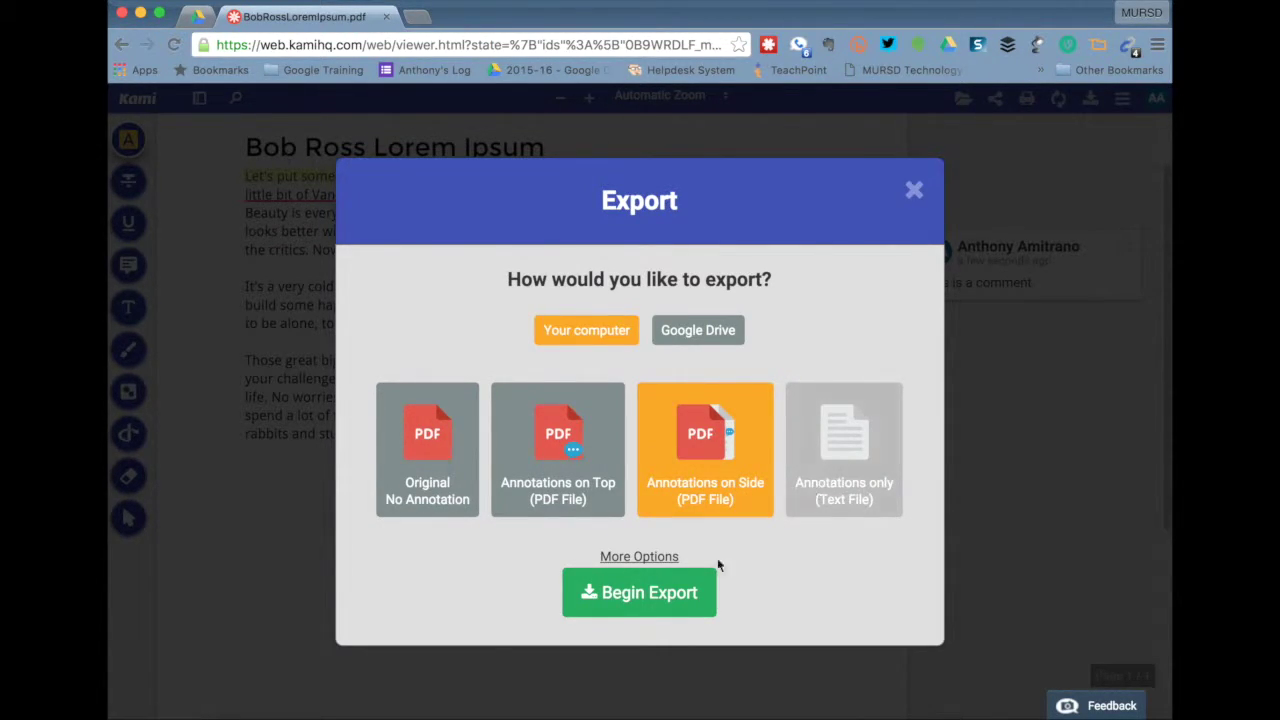
pyautogui.click(705, 331)
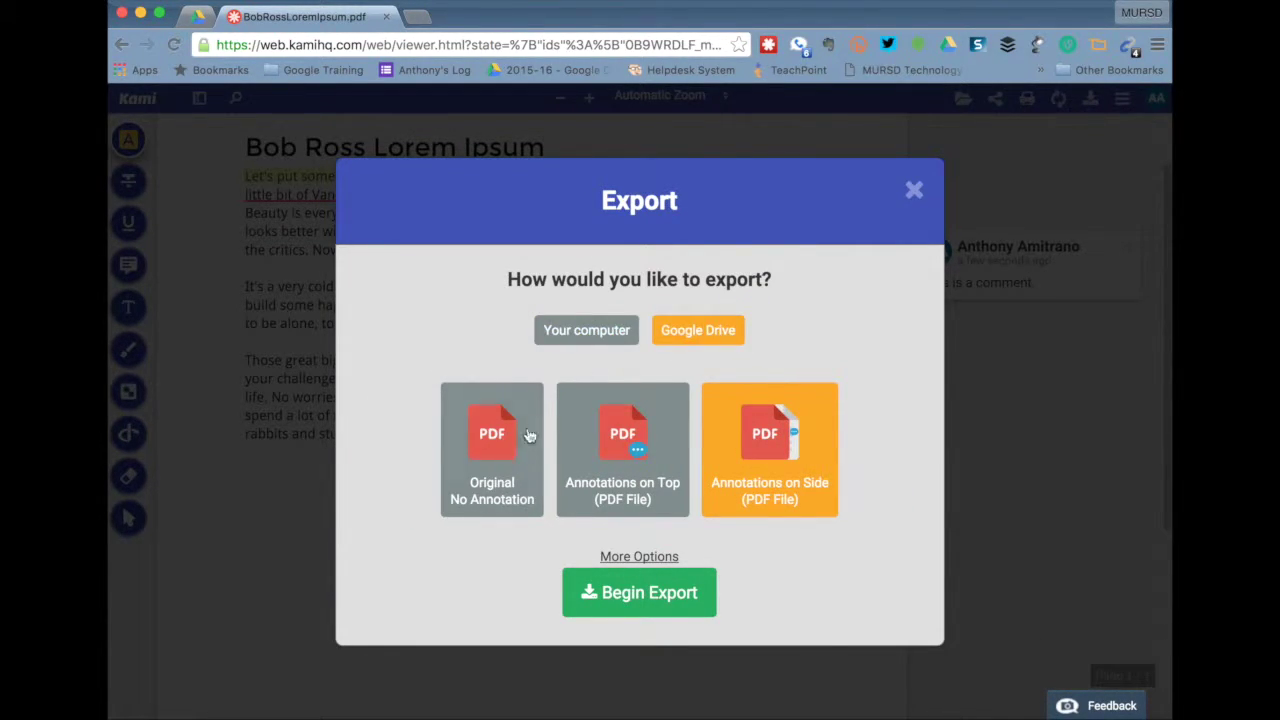
pyautogui.click(766, 432)
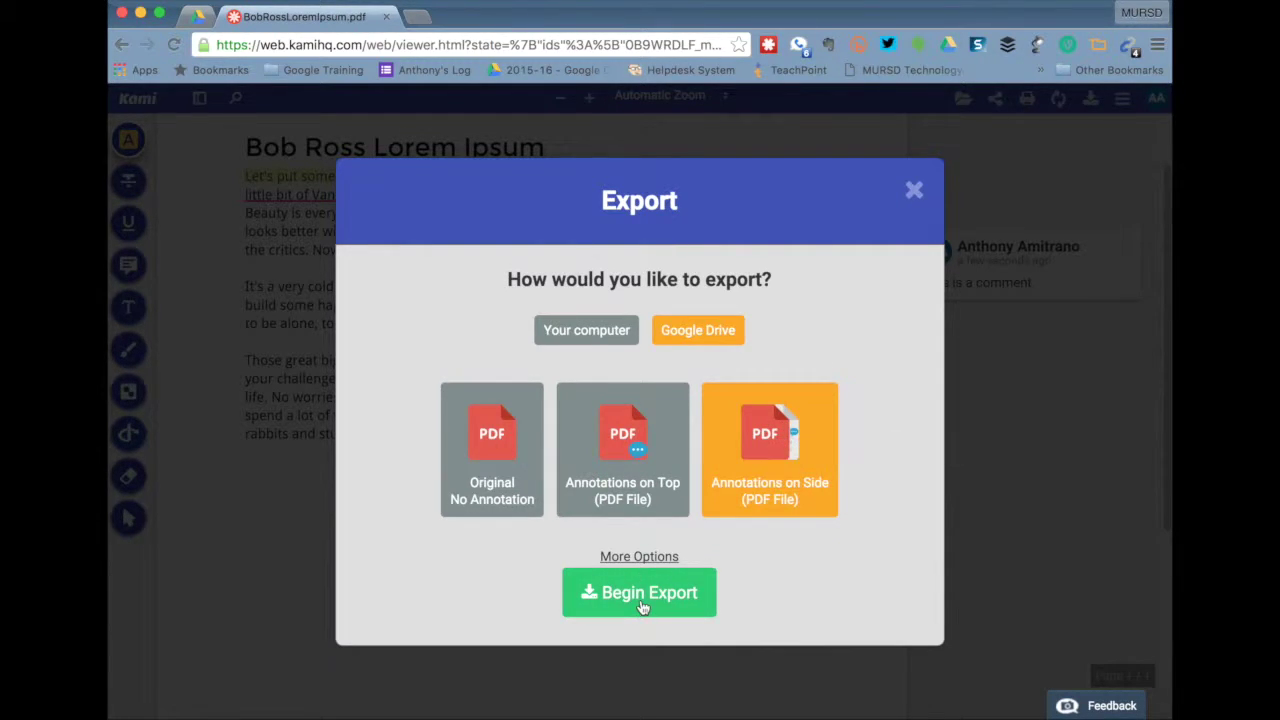
pyautogui.click(914, 192)
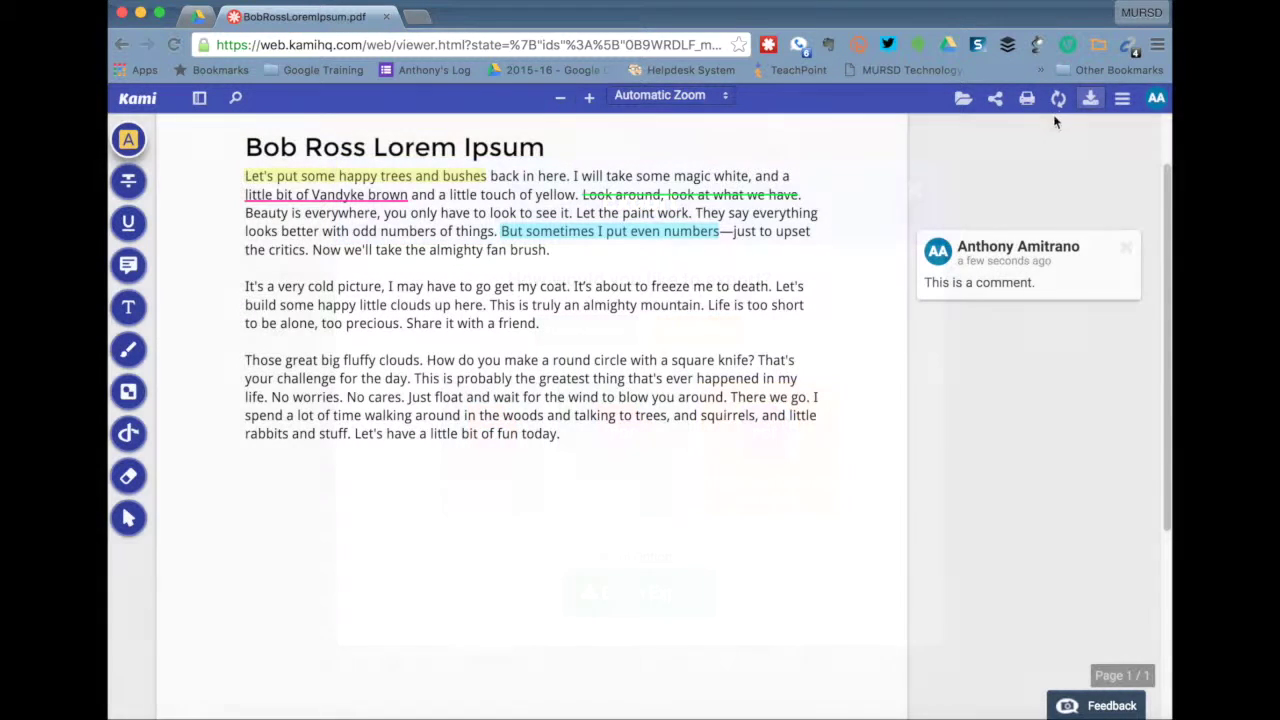
# Look through the page, view and document options, and check the document's Kami cloud and Google Drive sync status
pyautogui.click(1122, 98)
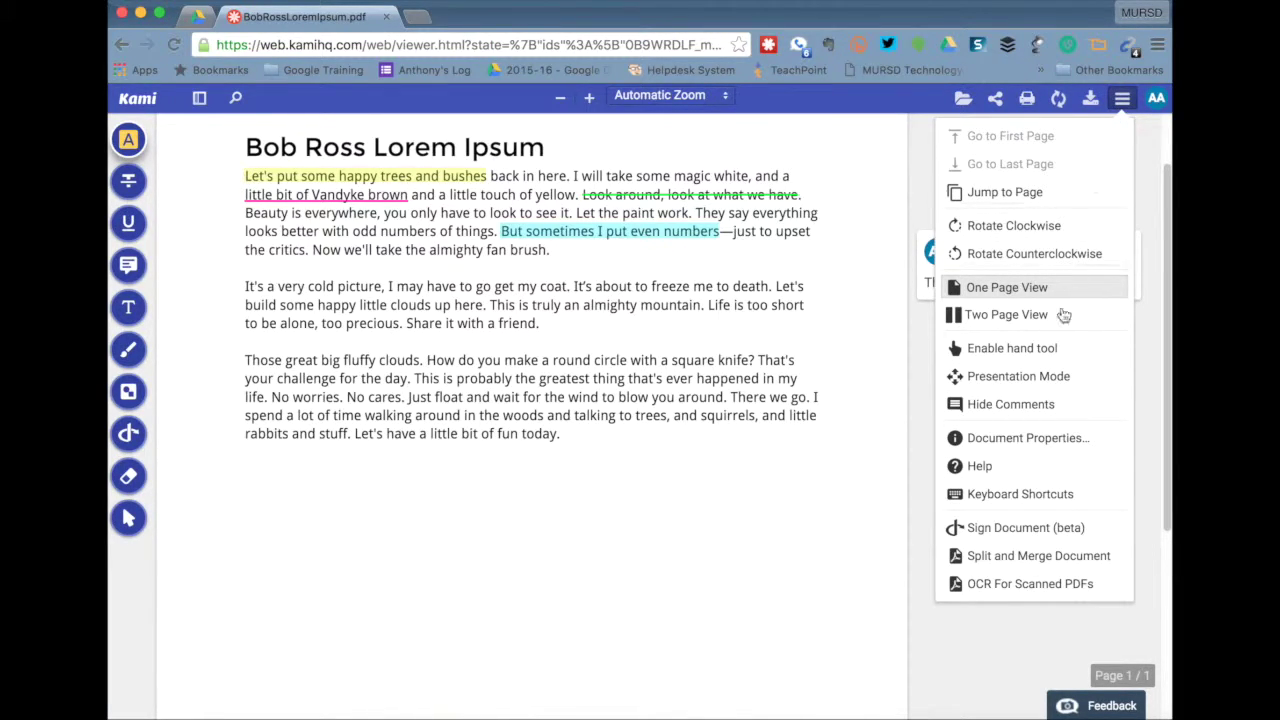
pyautogui.click(1124, 102)
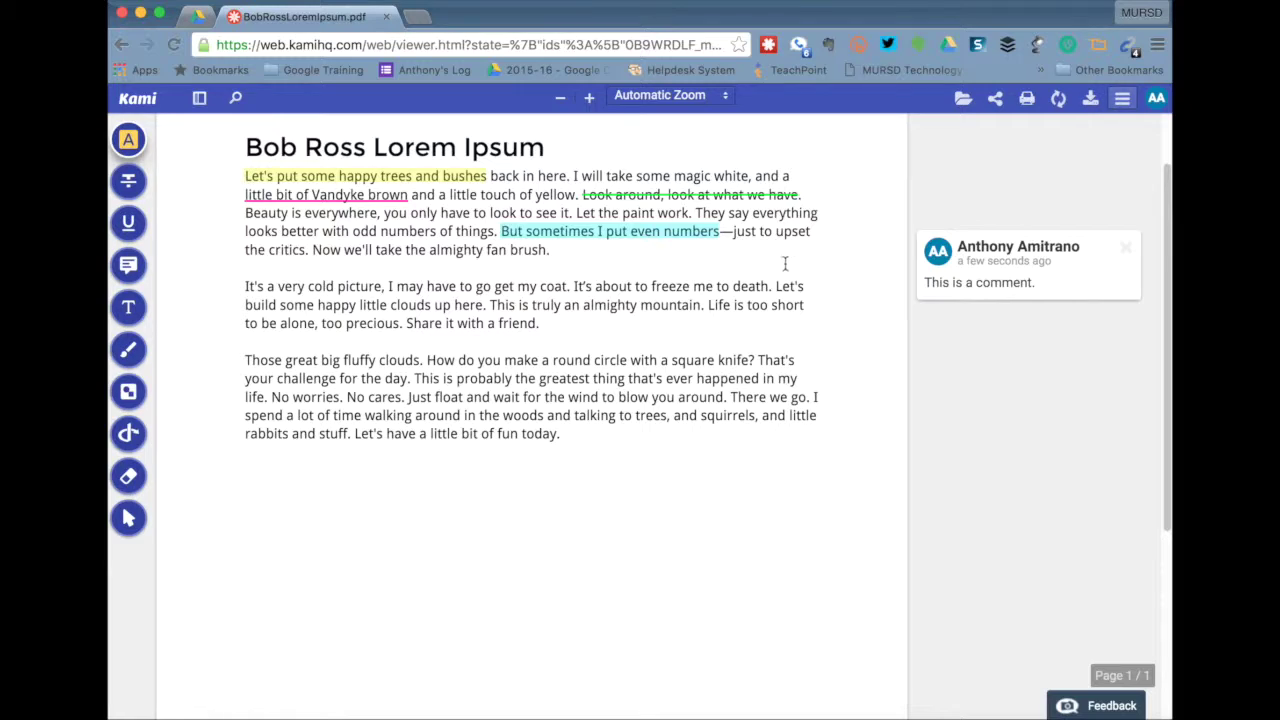
pyautogui.click(1060, 100)
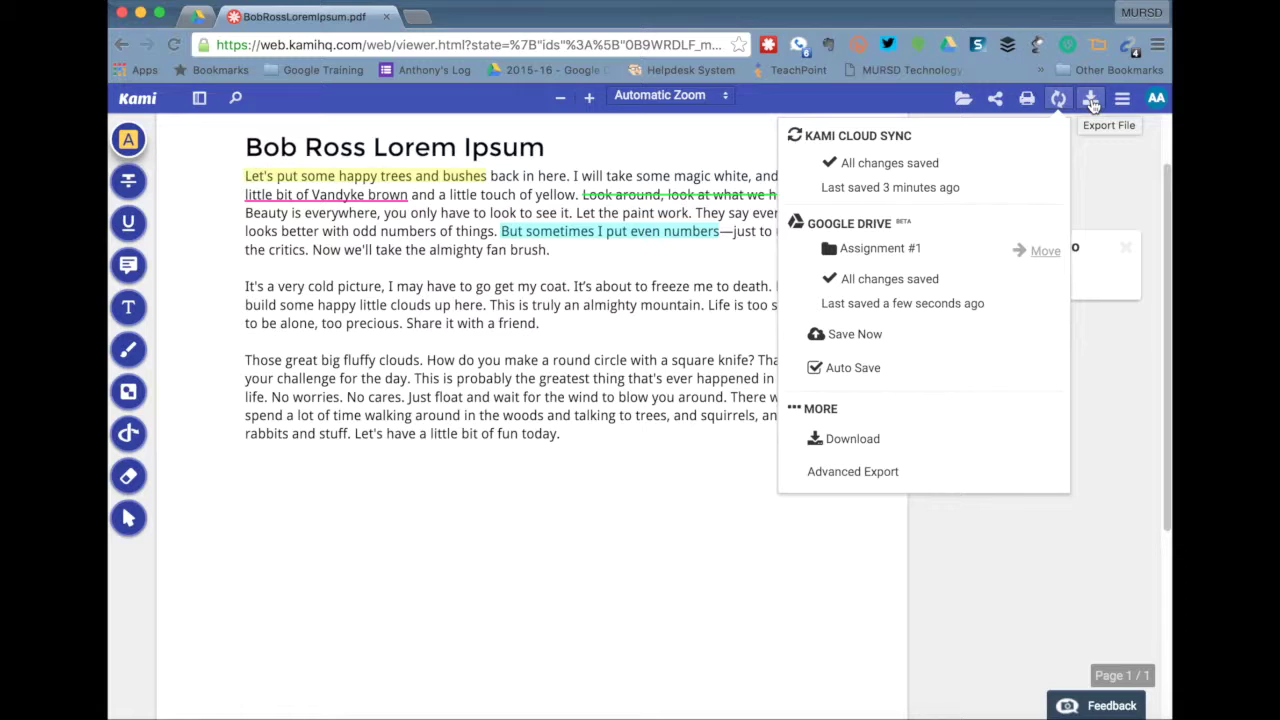
# Export the document to Google Drive as a PDF with Annotations on Side, and dismiss the save dialog
pyautogui.click(1092, 103)
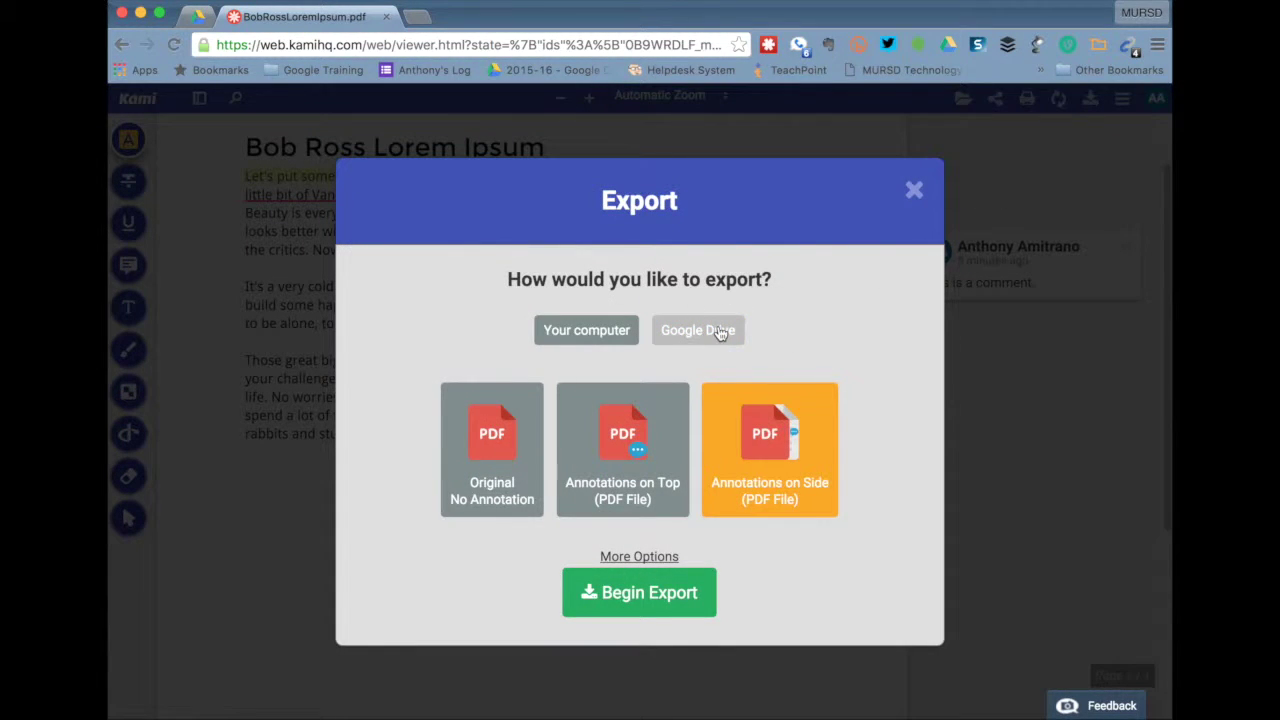
pyautogui.click(740, 469)
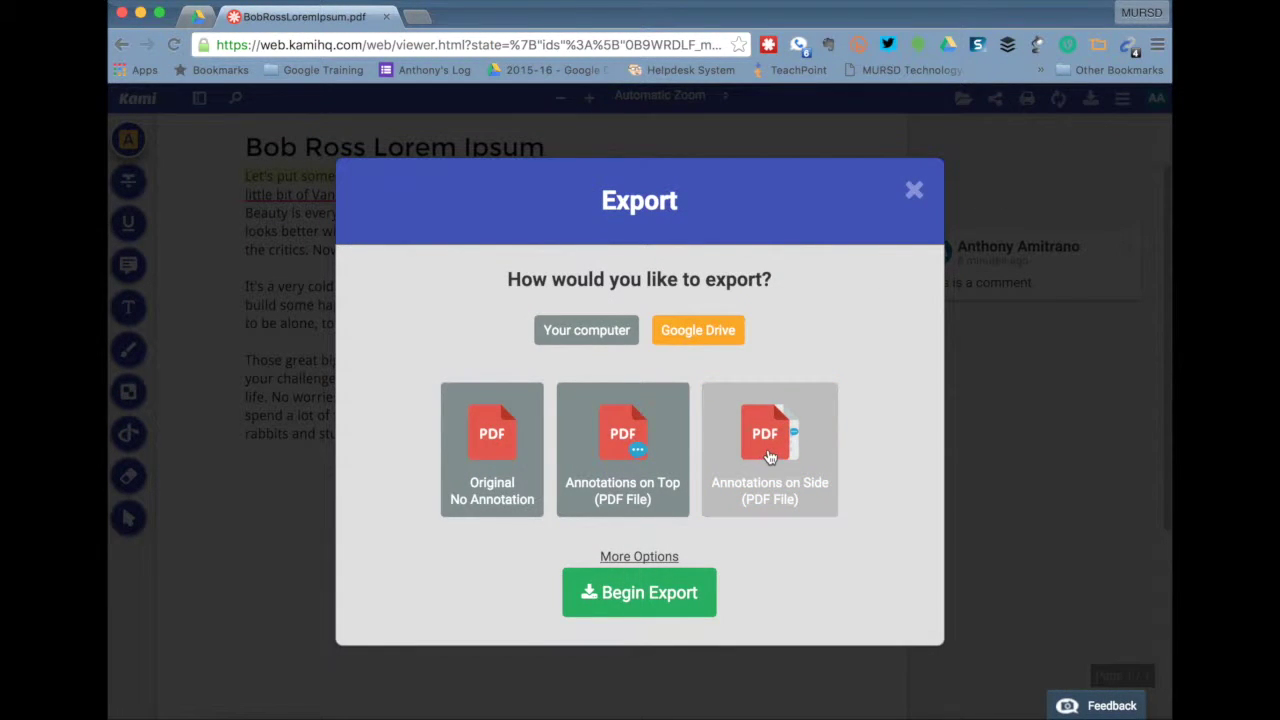
pyautogui.click(634, 594)
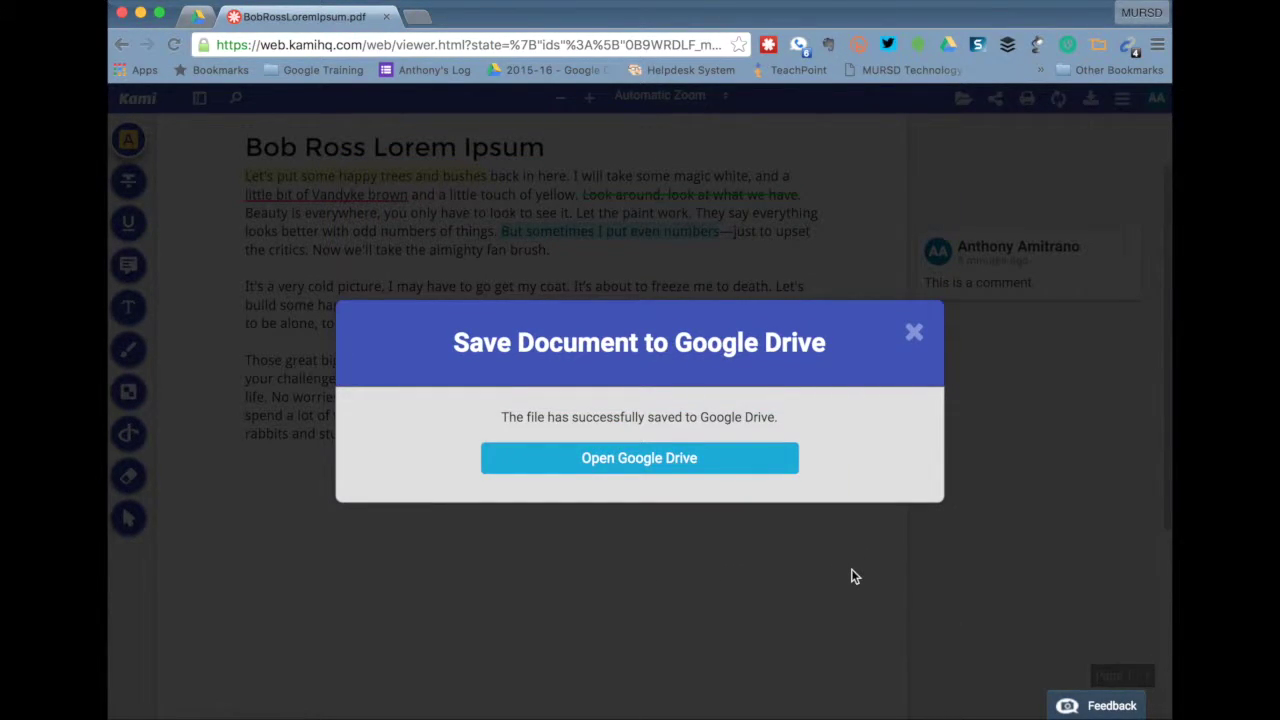
pyautogui.click(916, 336)
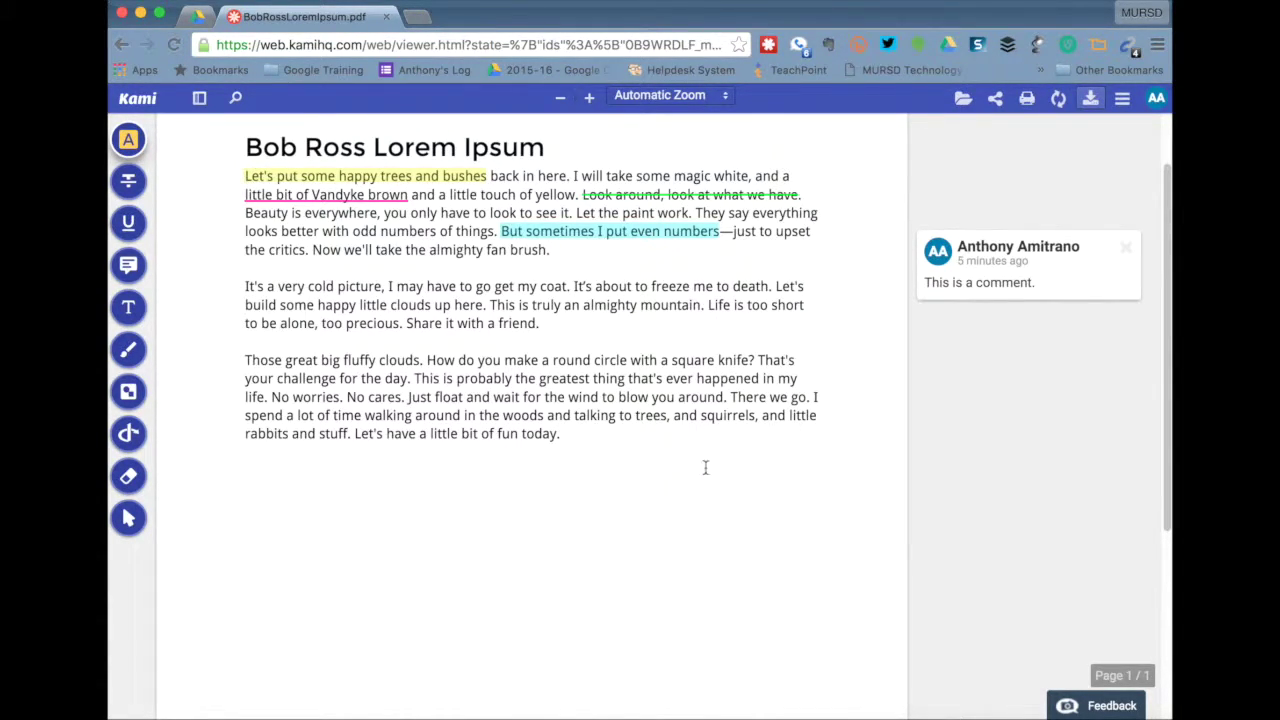
# Switch to Google Drive and open BobRossLoremIpsum - Export.pdf from the Assignment #1 folder to view the exported annotations
pyautogui.click(200, 17)
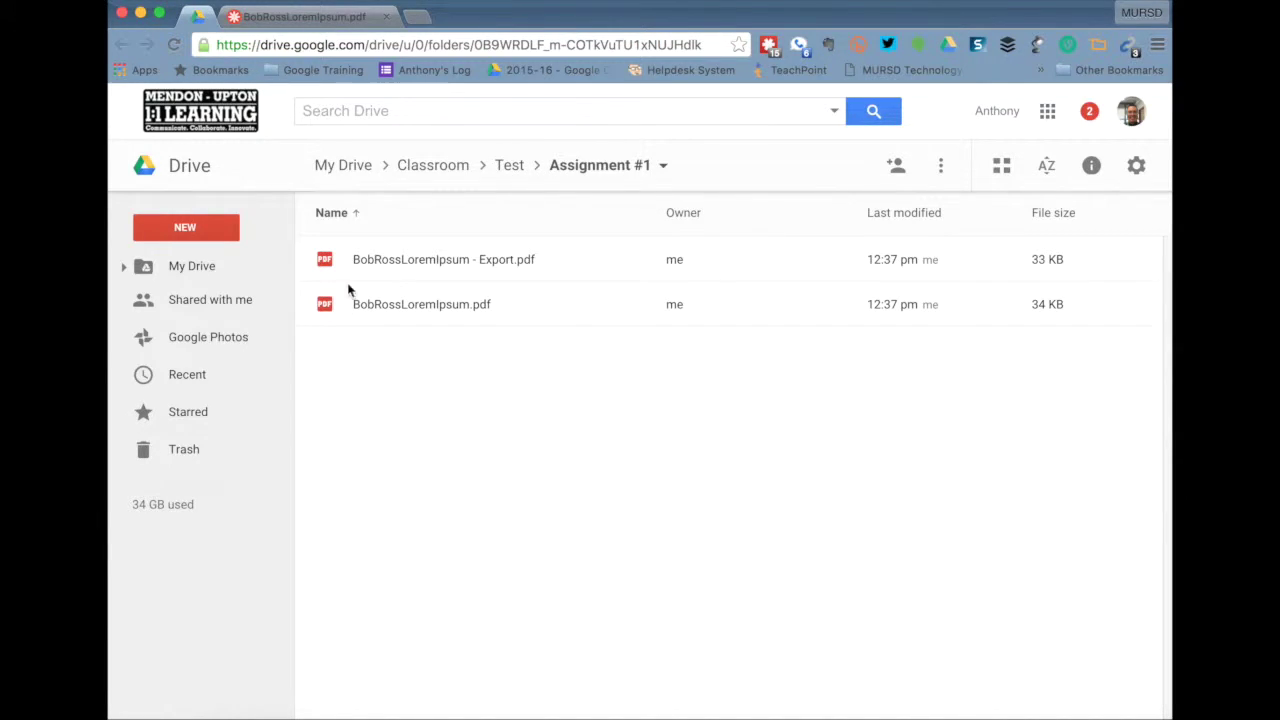
pyautogui.doubleClick(476, 279)
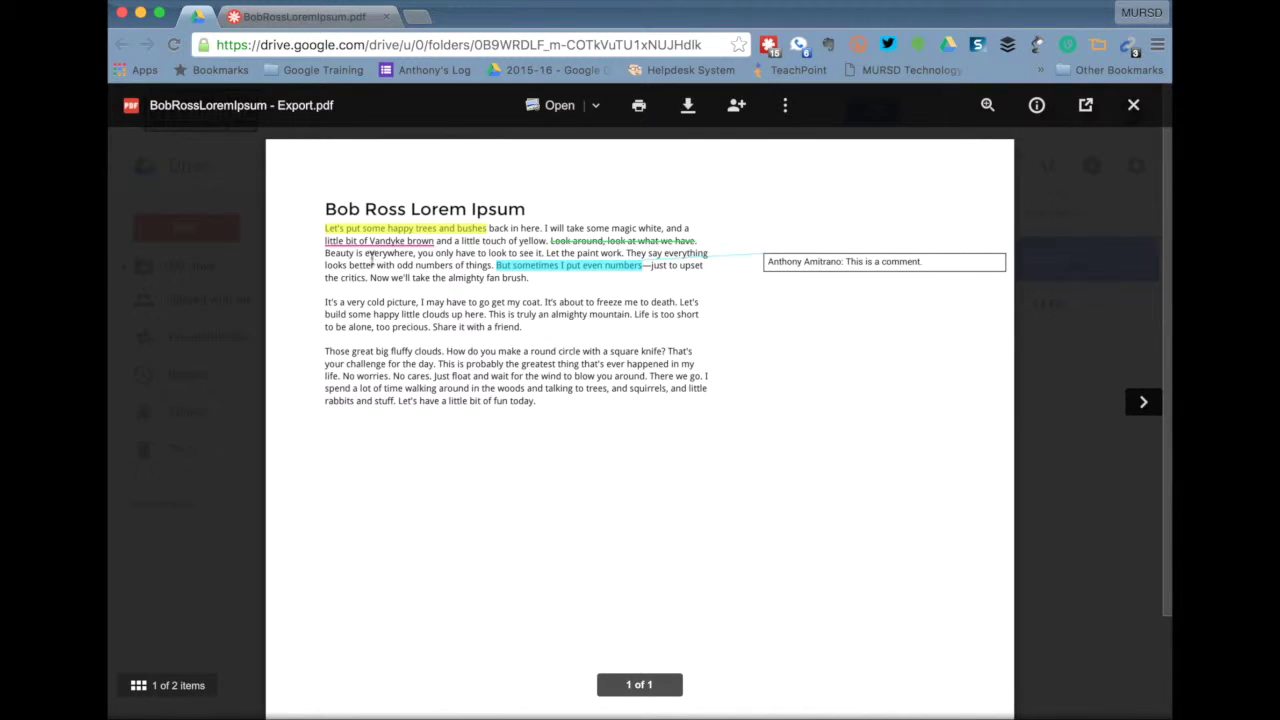